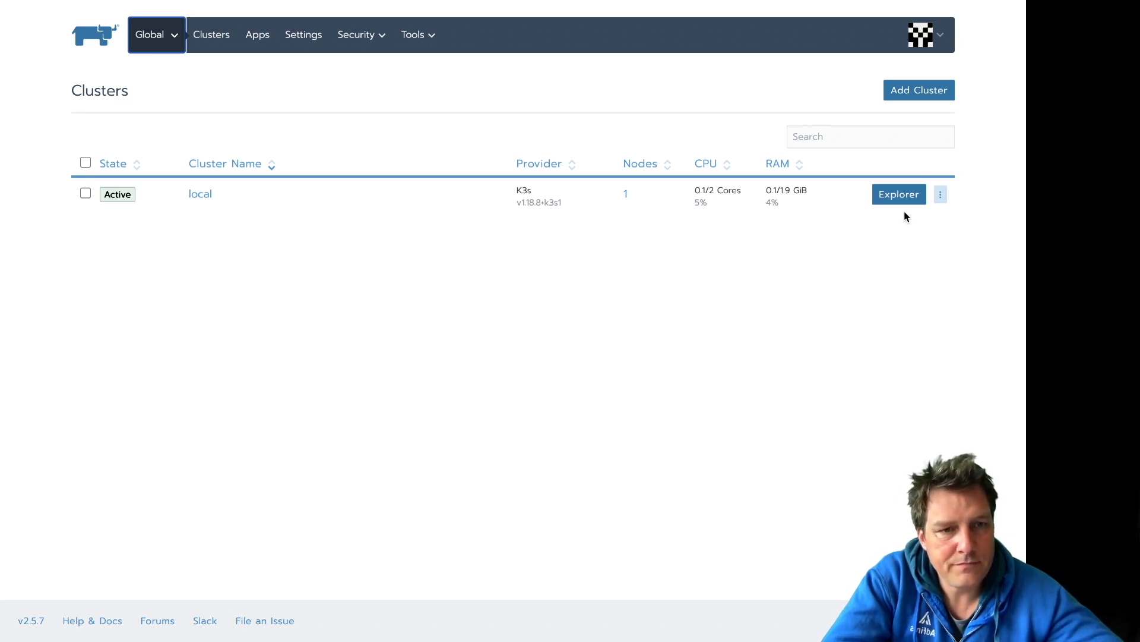
# - Start adding a new cluster from the Clusters page
pyautogui.click(919, 89)
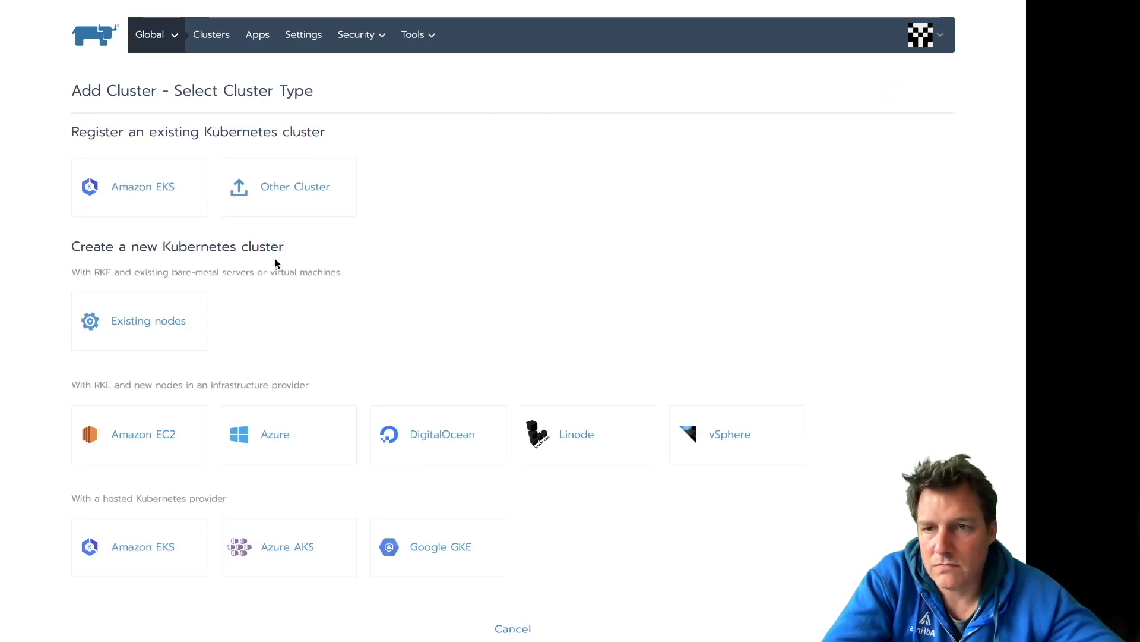
# - Choose DigitalOcean as provider and name the cluster demo-1
pyautogui.click(466, 447)
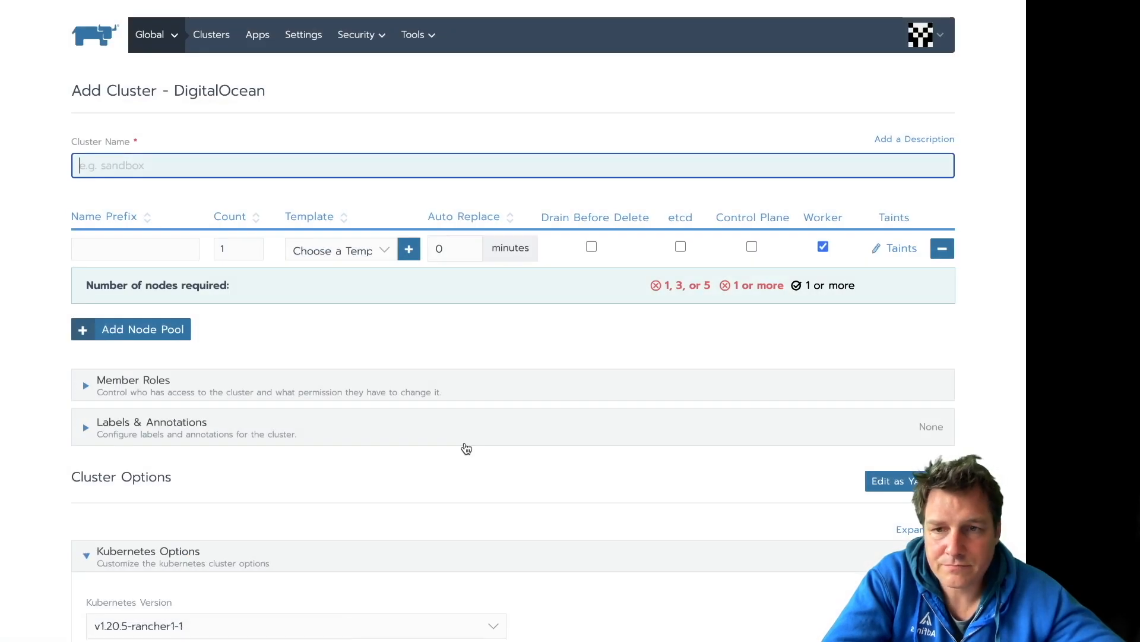
pyautogui.click(130, 254)
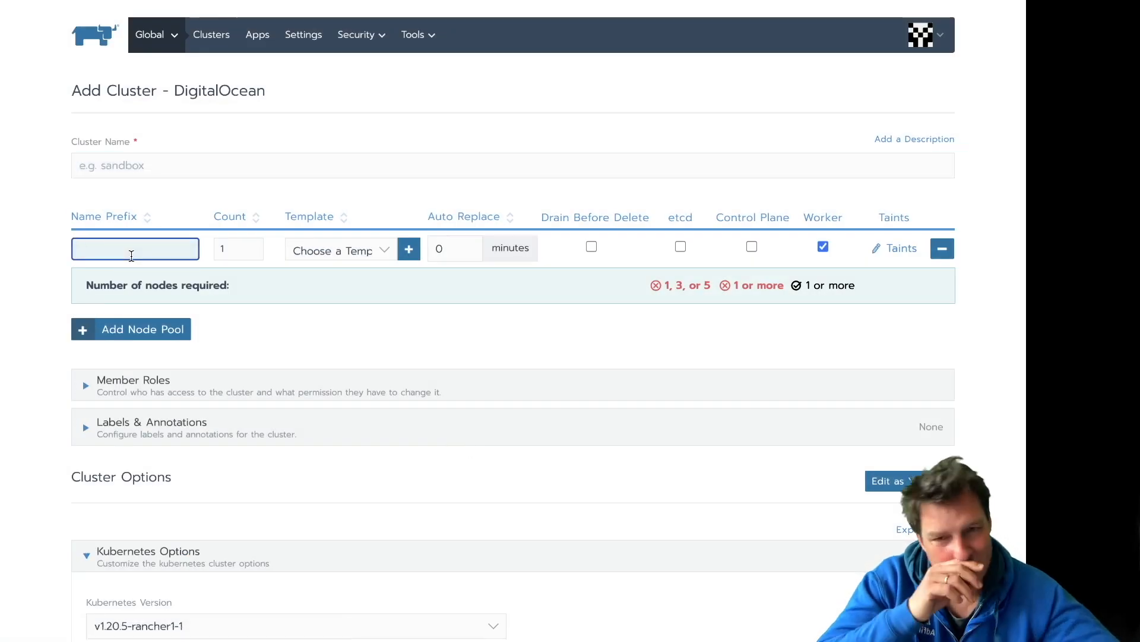
pyautogui.write('demo')
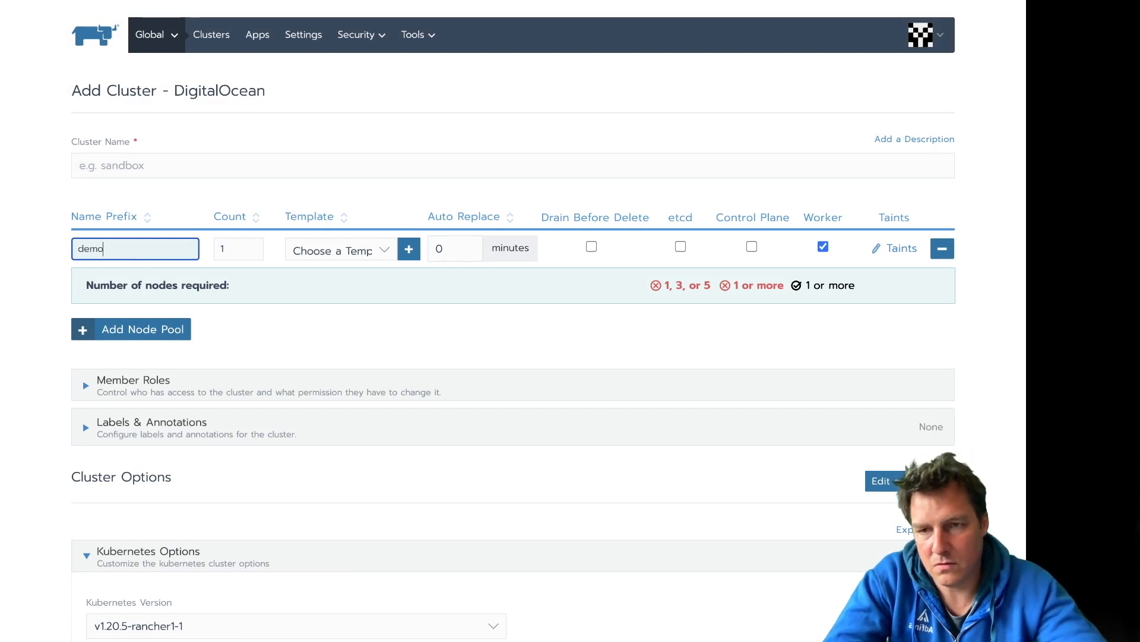
pyautogui.write('-1')
pyautogui.moveTo(237, 249)
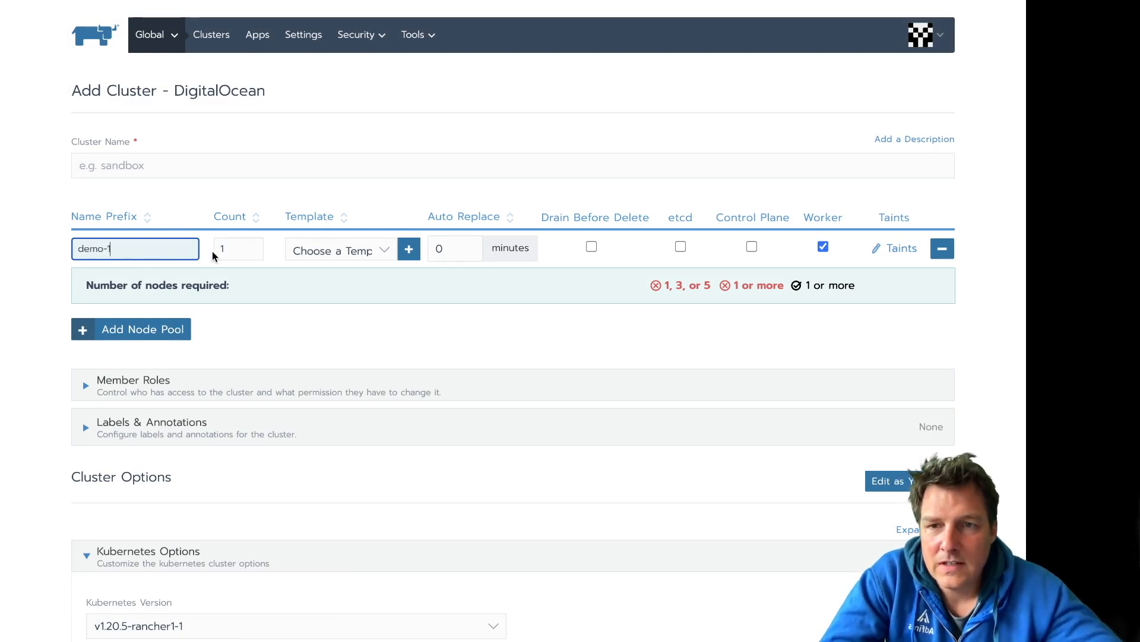
pyautogui.click(125, 165)
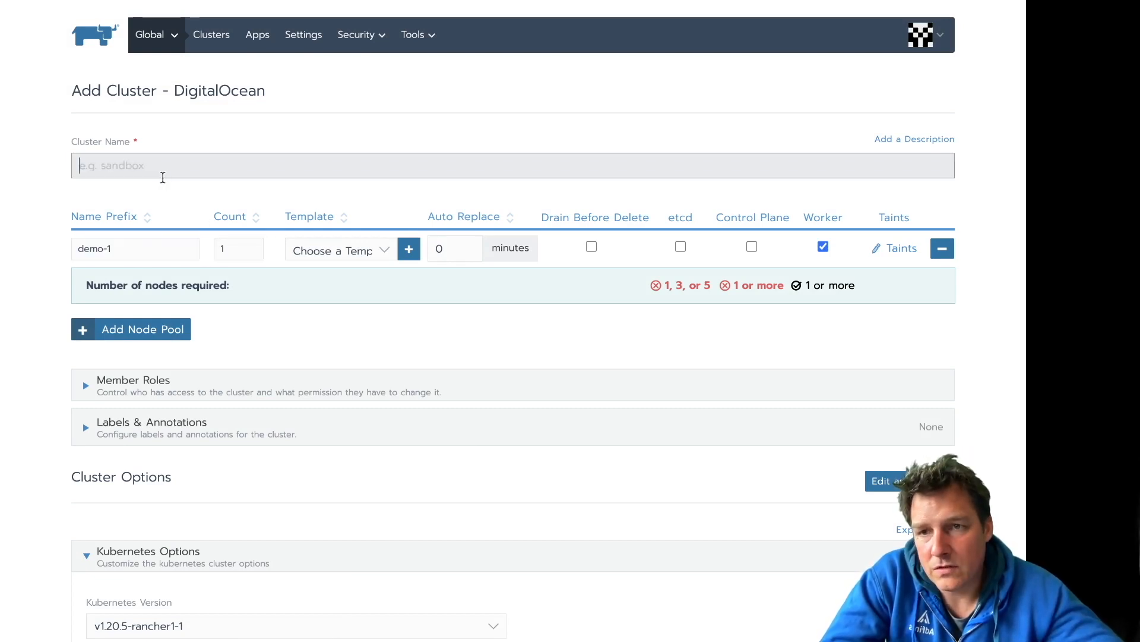
pyautogui.write('demo-1')
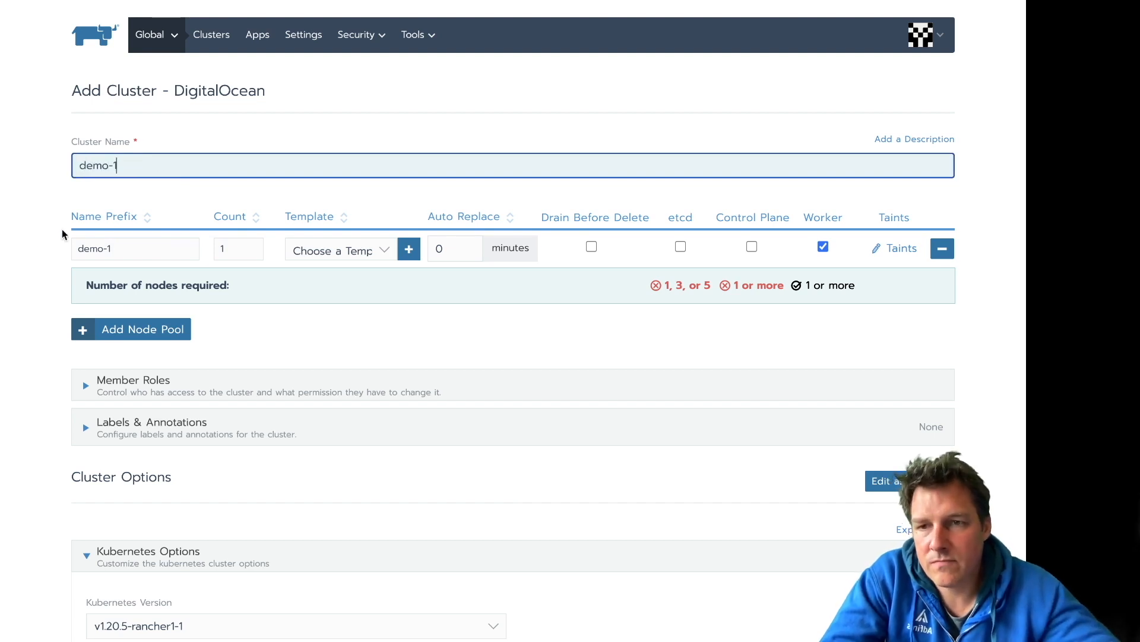
# - Make the first pool etc-cp- with 3 nodes carrying etcd and control plane roles only
pyautogui.doubleClick(107, 247)
pyautogui.press('BackSpace')
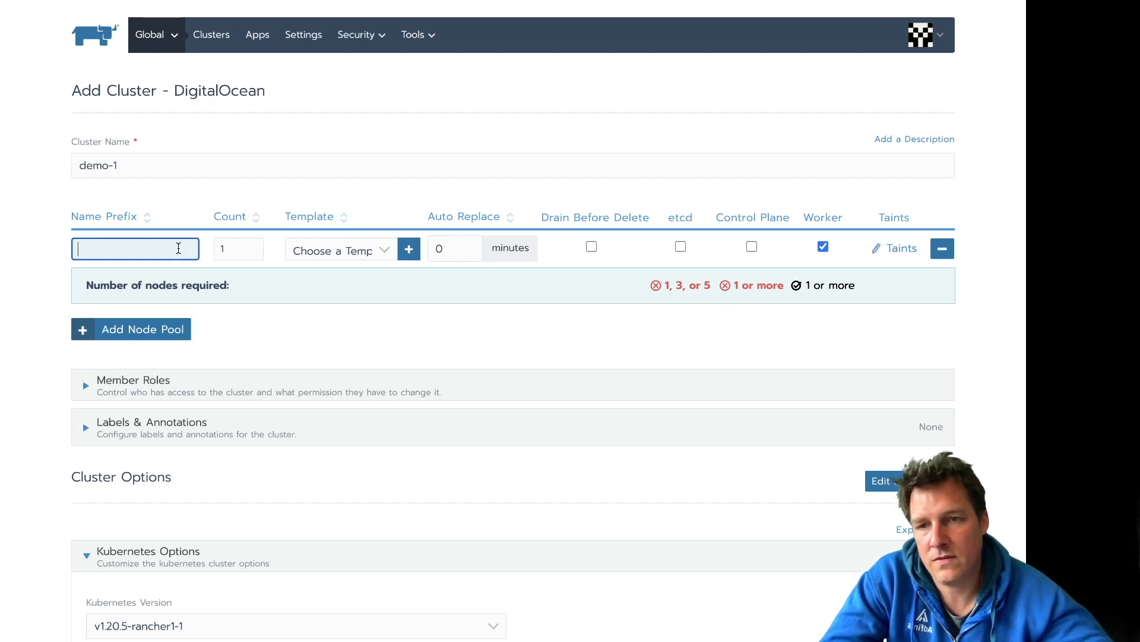
pyautogui.write('etc')
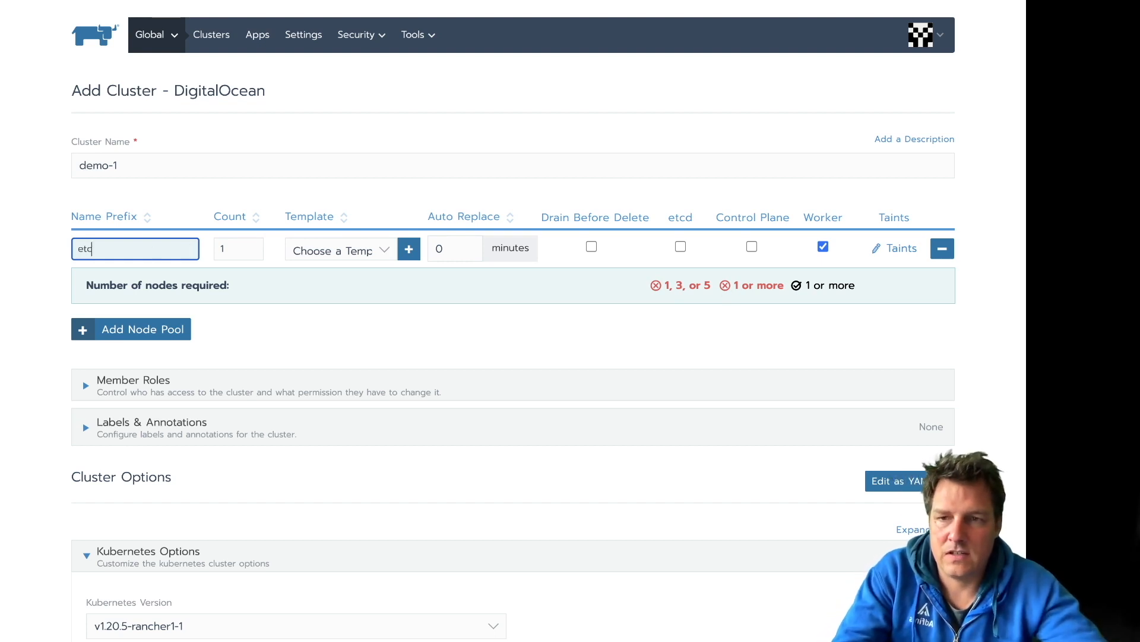
pyautogui.write('-cp-')
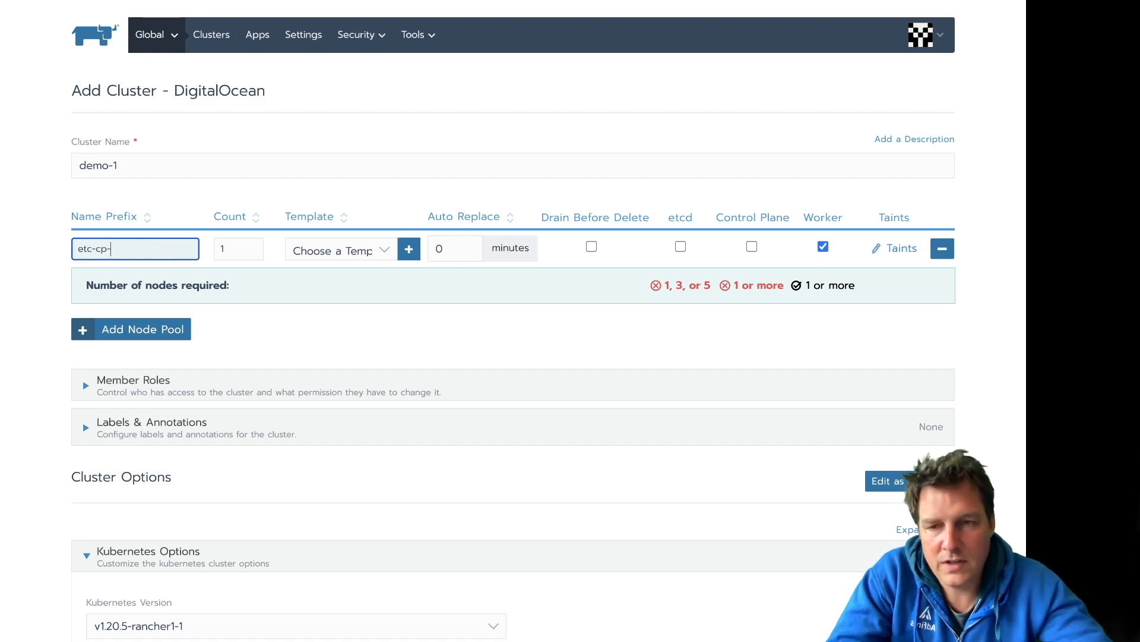
pyautogui.click(238, 248)
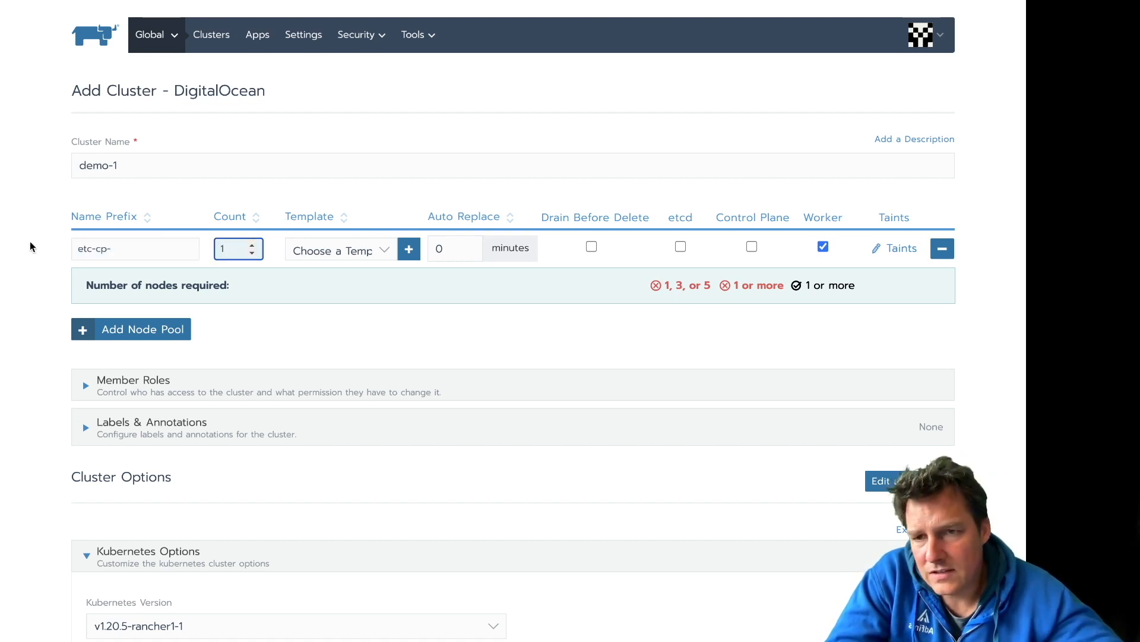
pyautogui.write('3')
pyautogui.press('Tab')
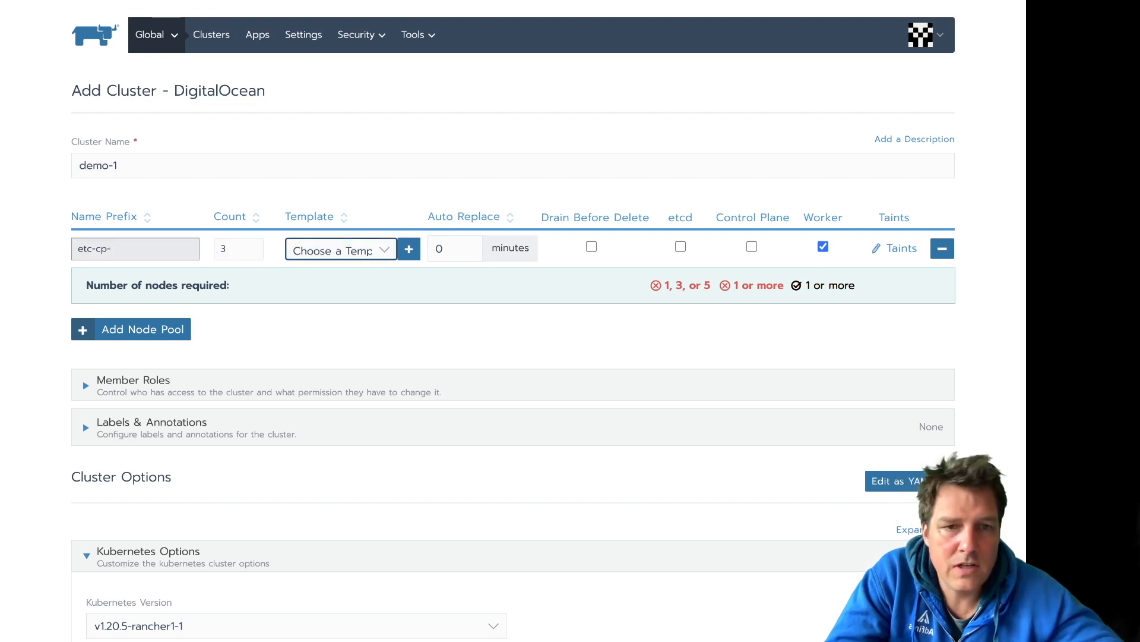
pyautogui.click(679, 247)
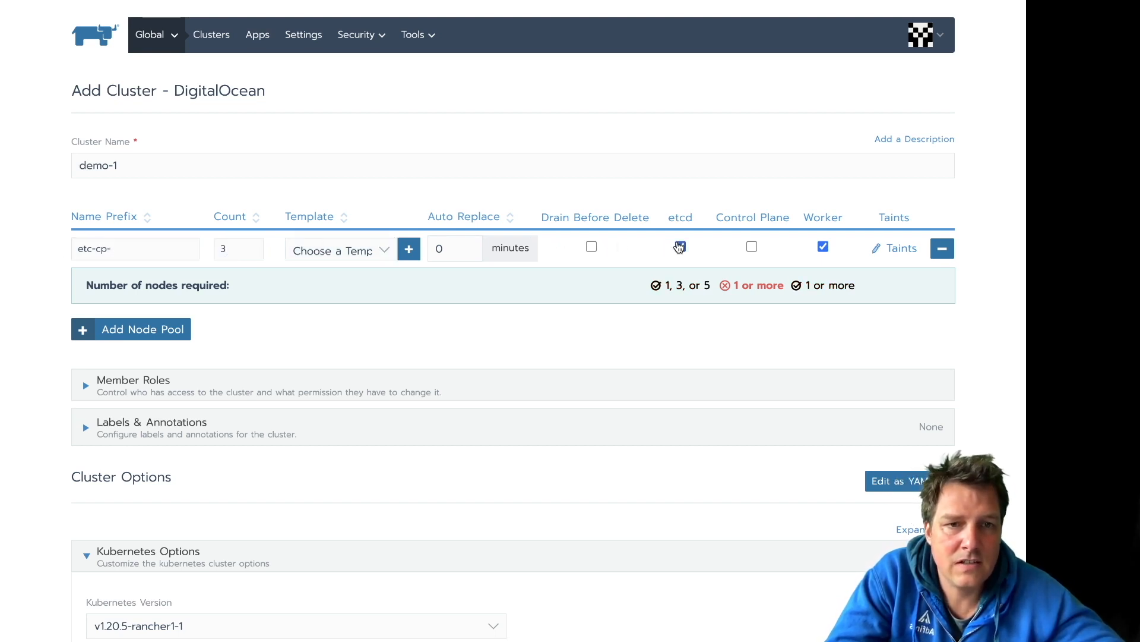
pyautogui.click(752, 247)
pyautogui.click(824, 247)
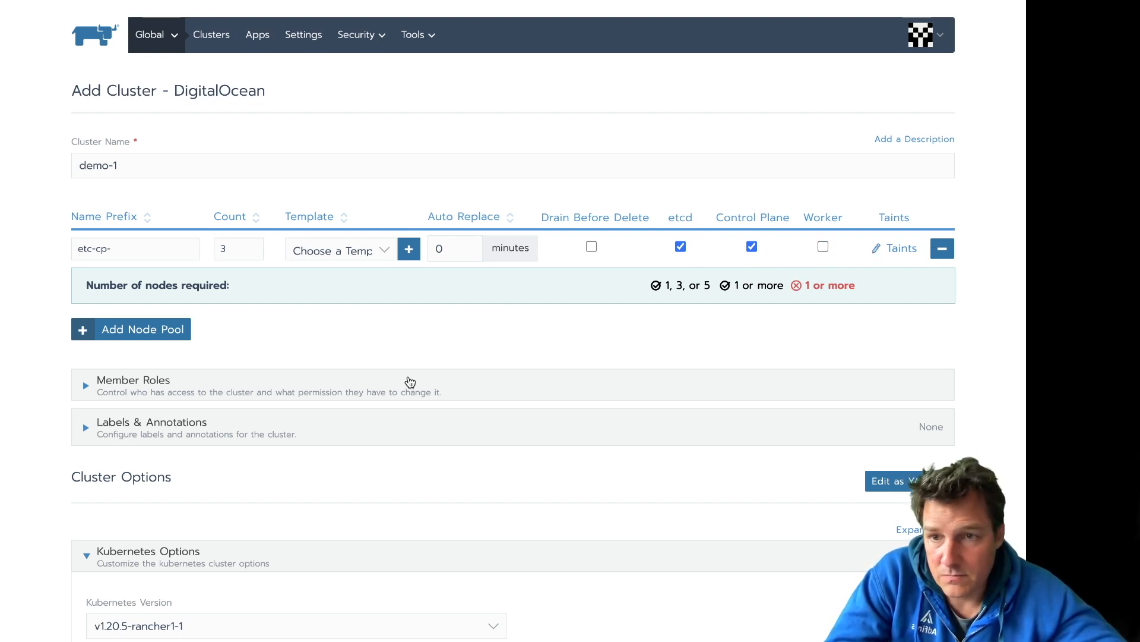
# - Add a second pool worker- with 2 nodes
pyautogui.click(131, 329)
pyautogui.click(134, 286)
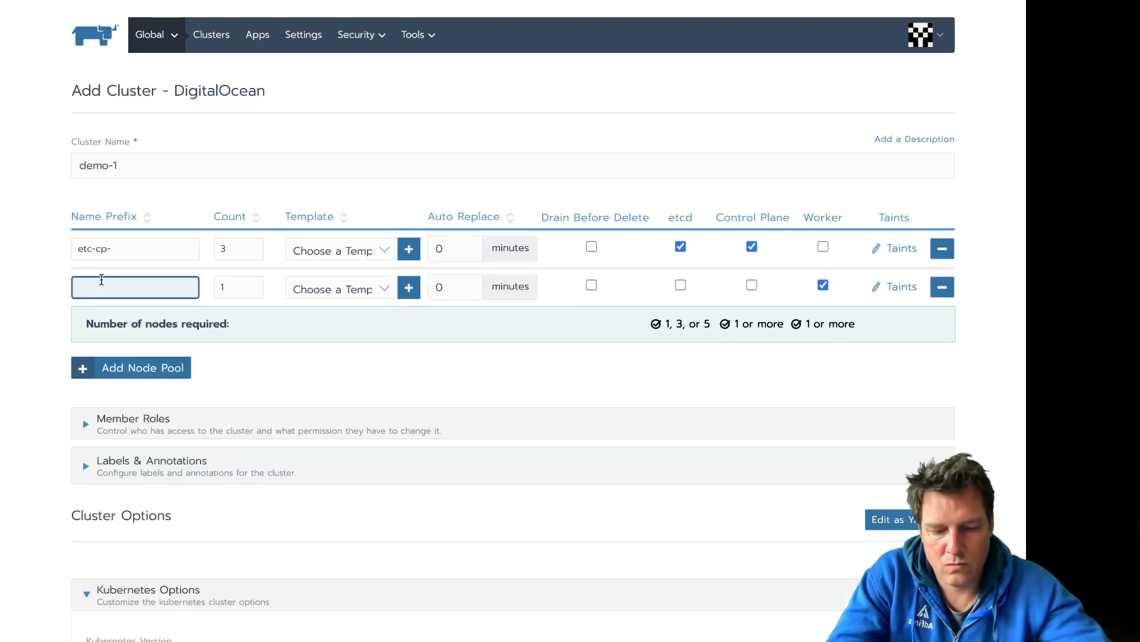
pyautogui.write('or')
pyautogui.write('er')
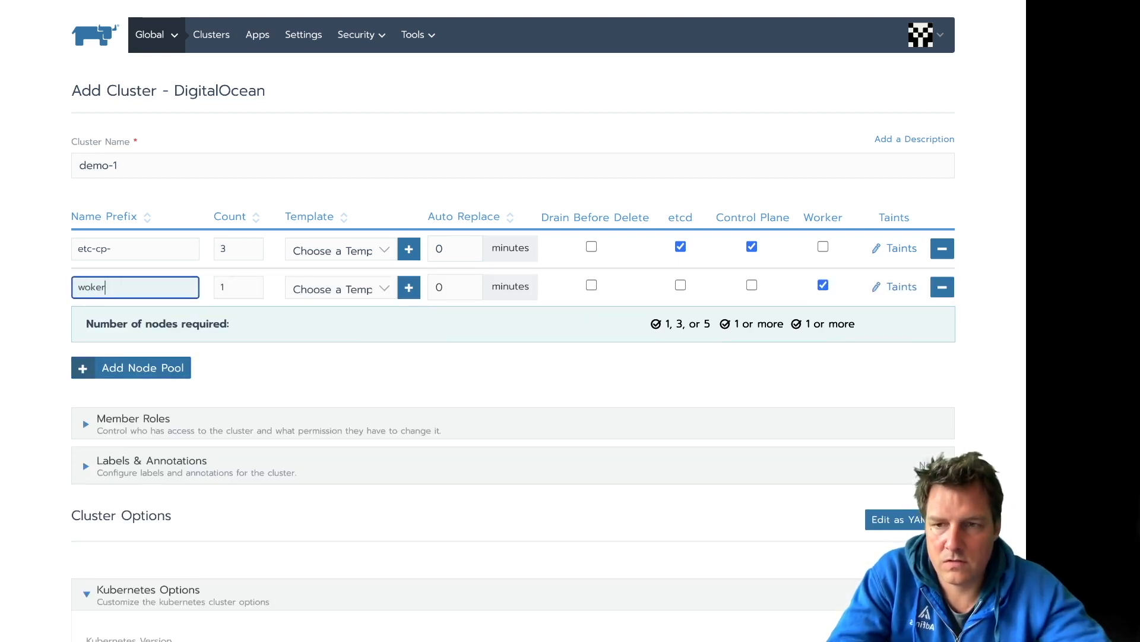
pyautogui.write('rker-')
pyautogui.click(236, 288)
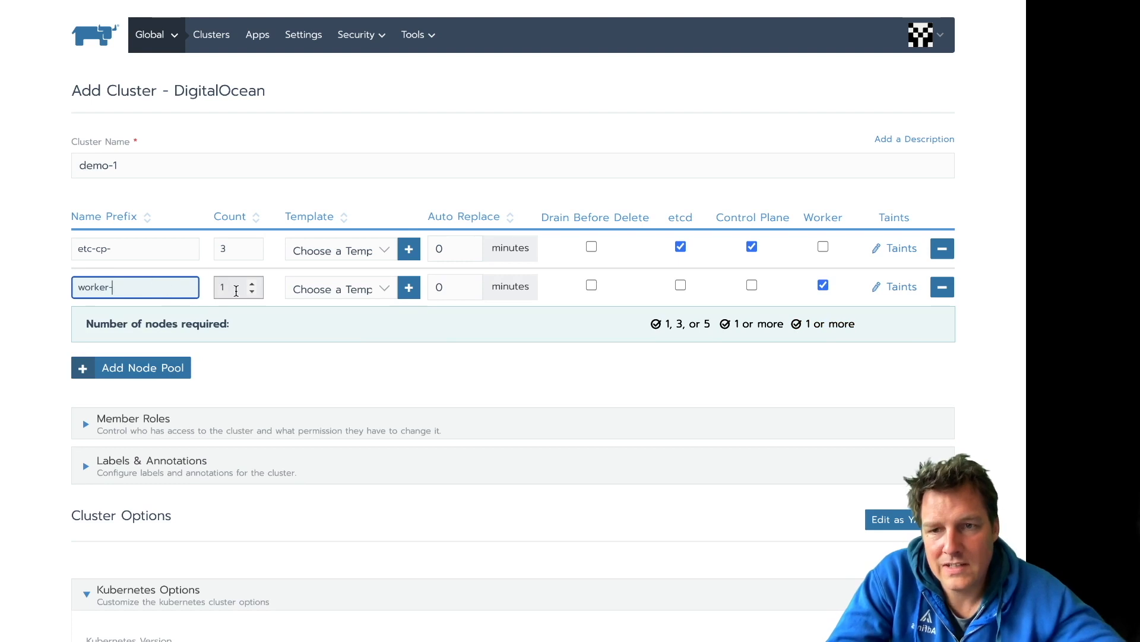
pyautogui.scroll(-2, 352, 317)
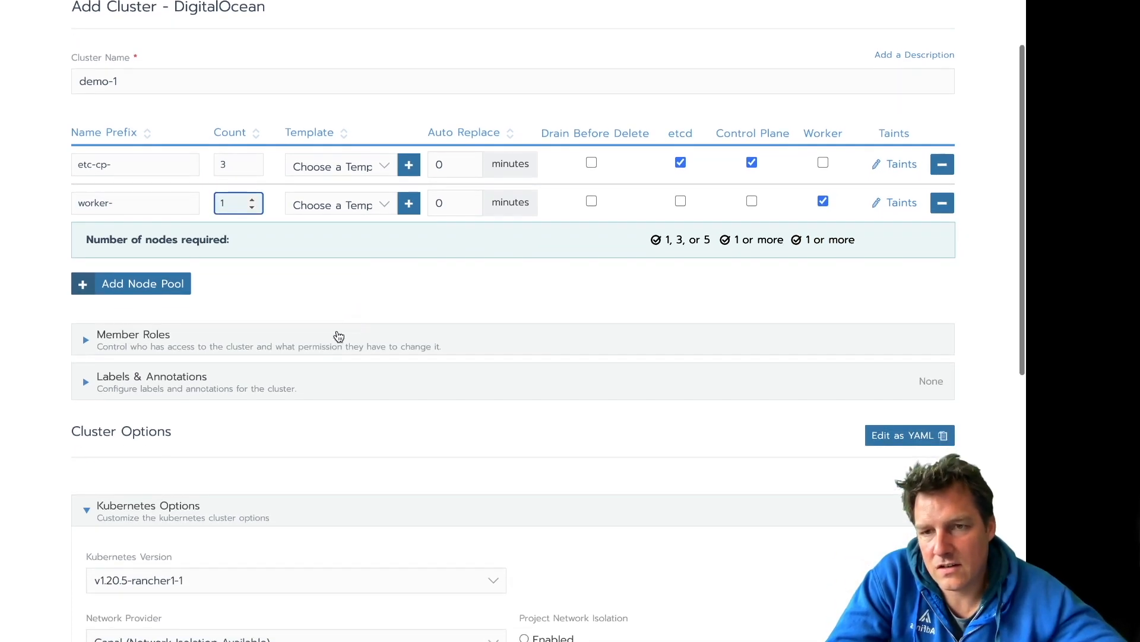
pyautogui.scroll(-1, 322, 357)
pyautogui.scroll(1, 322, 357)
pyautogui.write('2')
pyautogui.press('Tab')
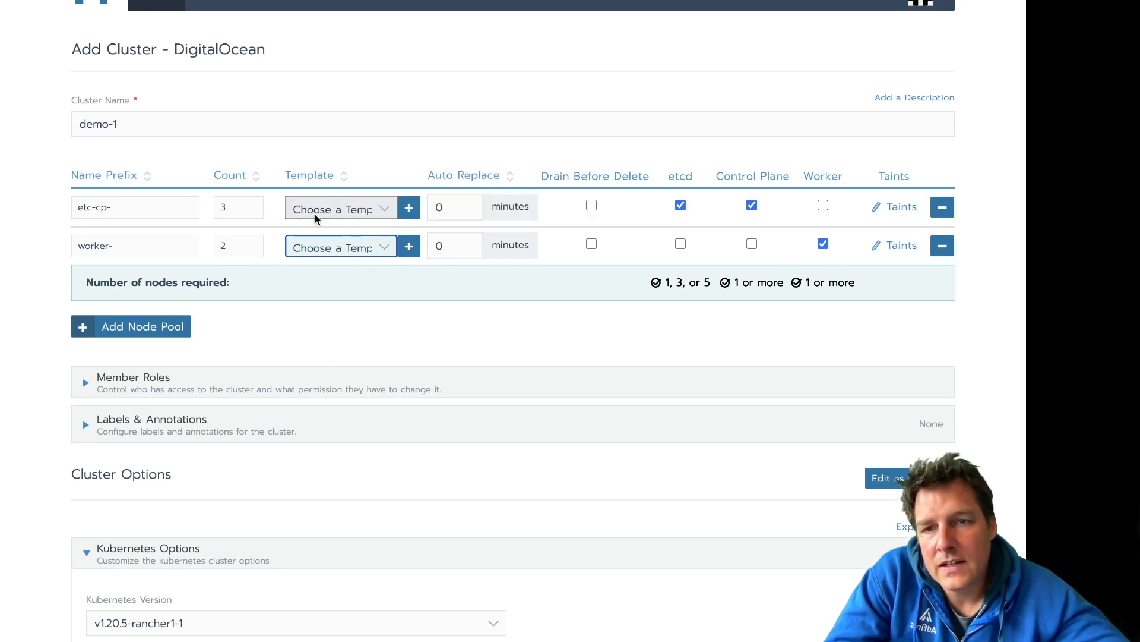
# - Assign template 2gb-60gb-vcpu to etc-cp- and 8gb-160gb-4vcpu to the worker pool
pyautogui.click(335, 209)
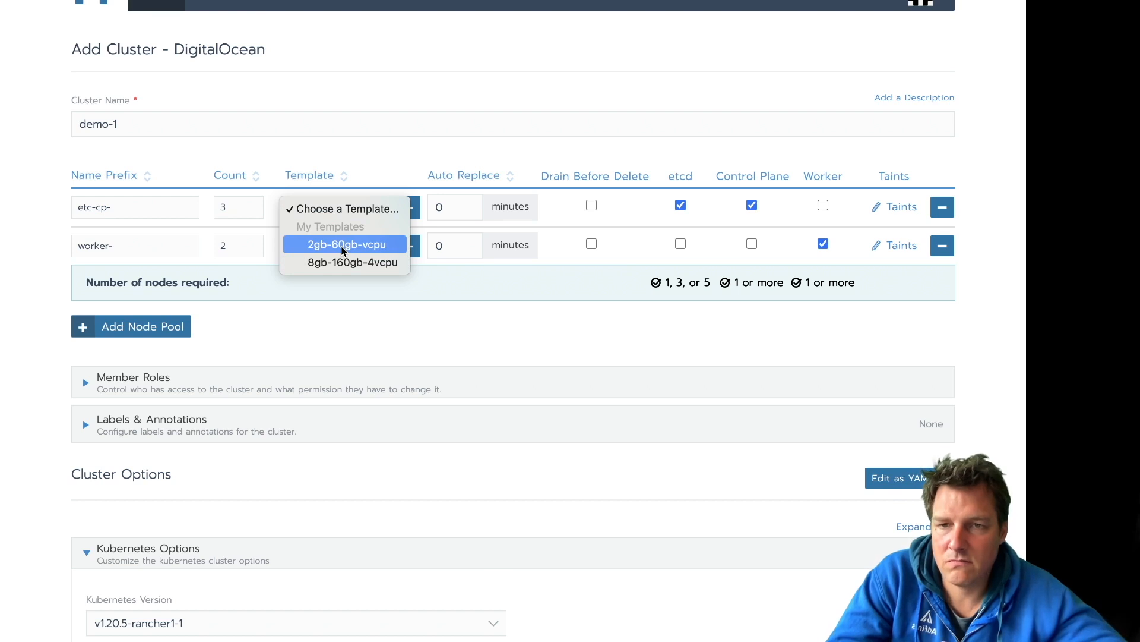
pyautogui.click(342, 246)
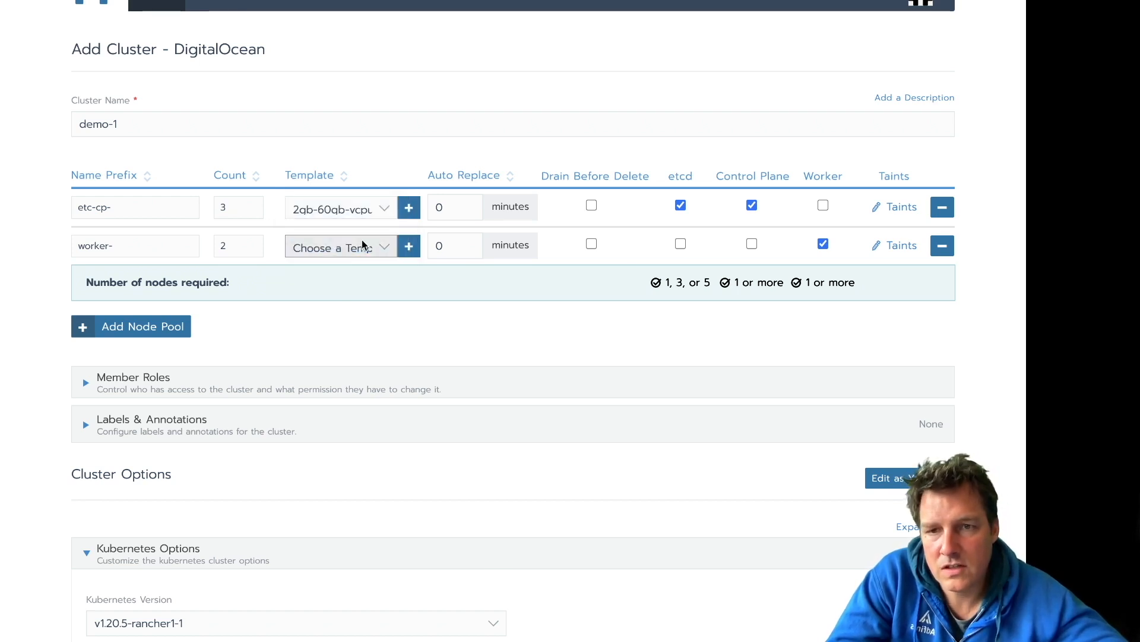
pyautogui.click(364, 245)
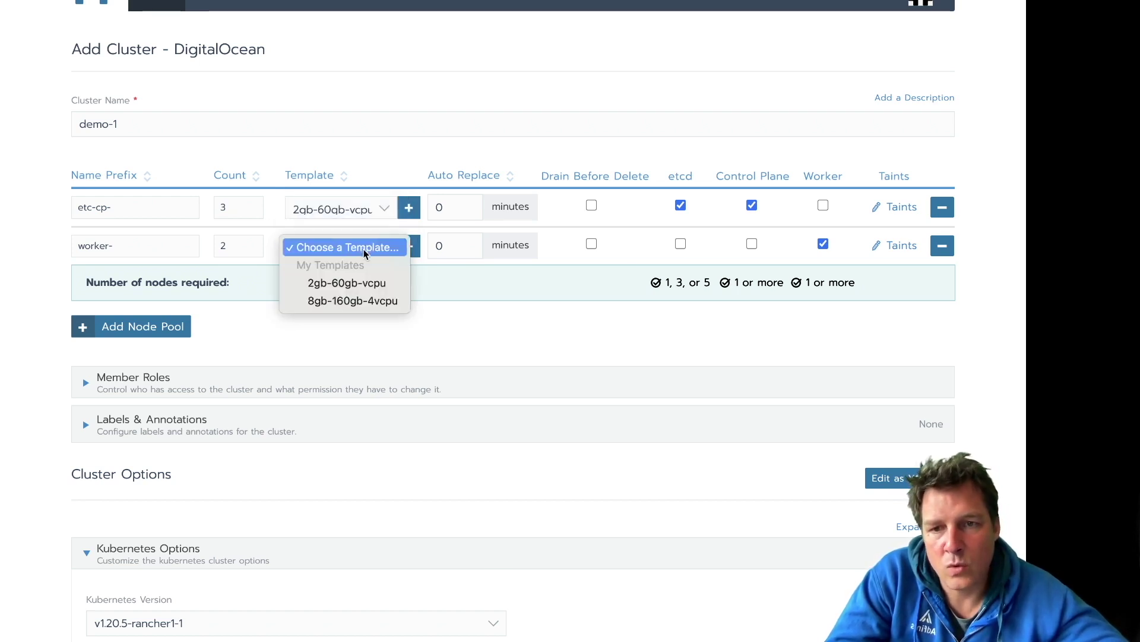
pyautogui.click(333, 300)
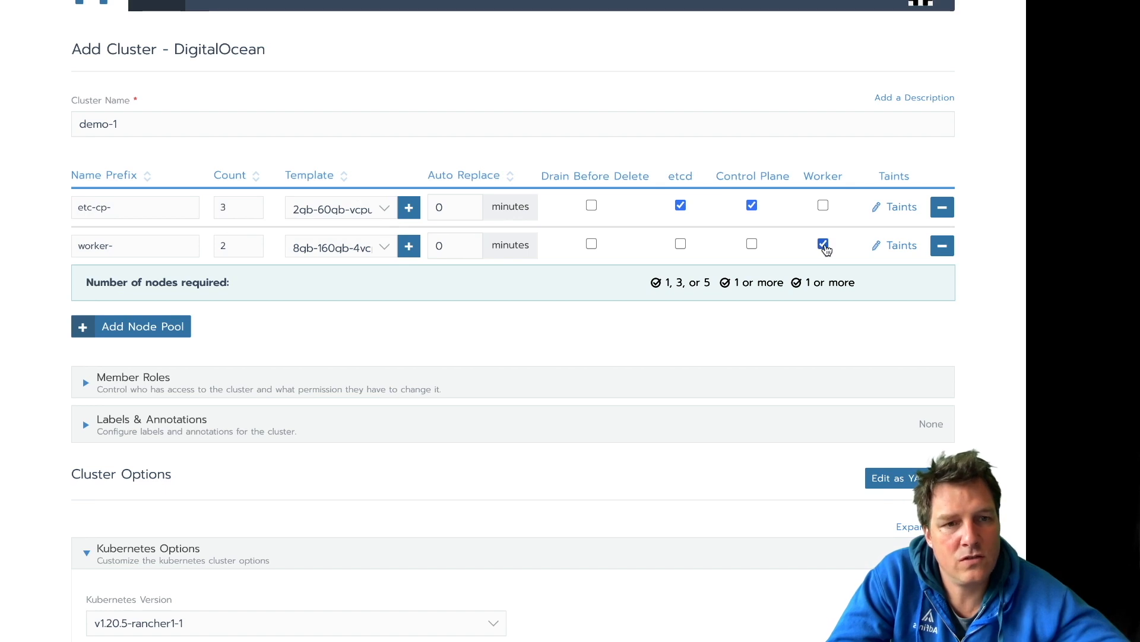
pyautogui.scroll(-1, 826, 251)
pyautogui.scroll(-5, 827, 250)
pyautogui.scroll(-4, 826, 243)
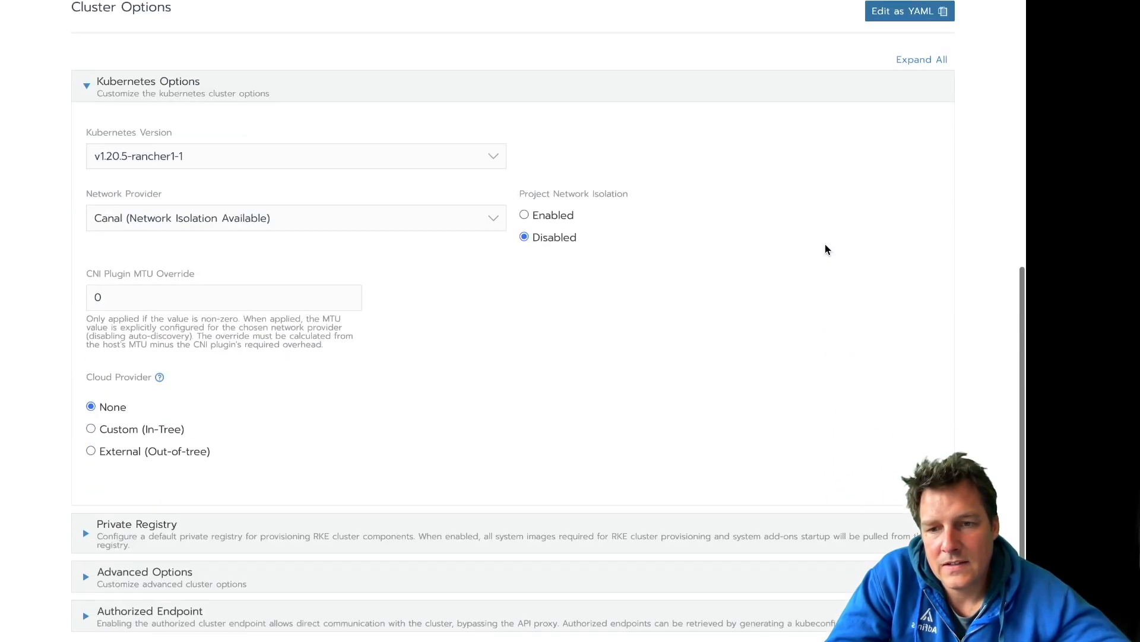
pyautogui.scroll(-2, 671, 248)
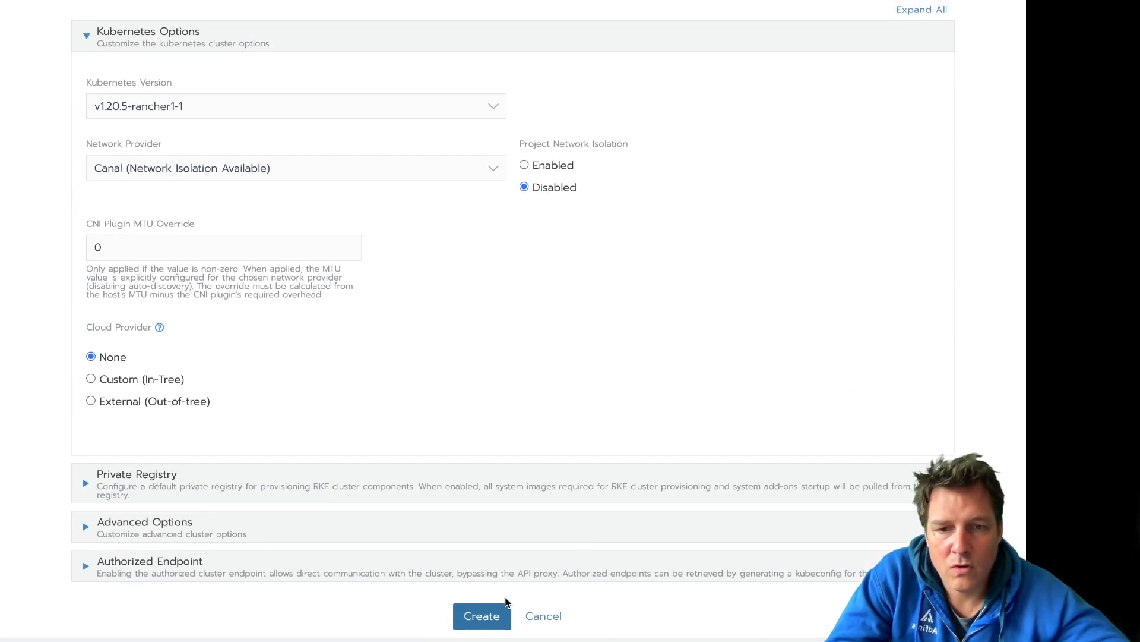
# - Create the demo-1 cluster and return to the clusters list
pyautogui.click(481, 614)
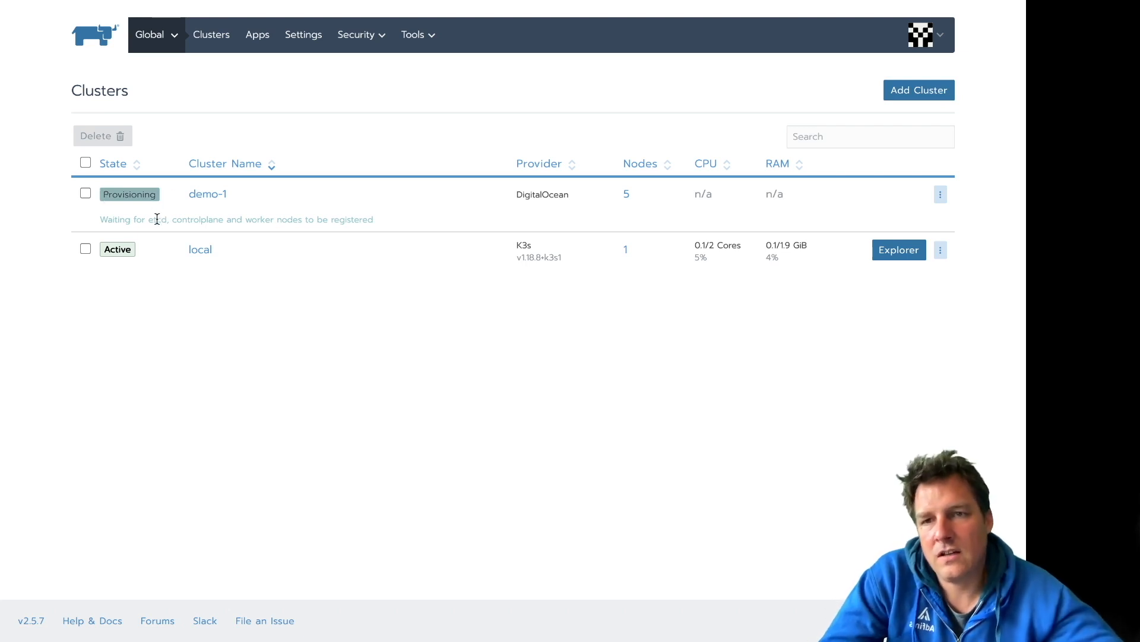
# - Start adding another new cluster
pyautogui.click(918, 92)
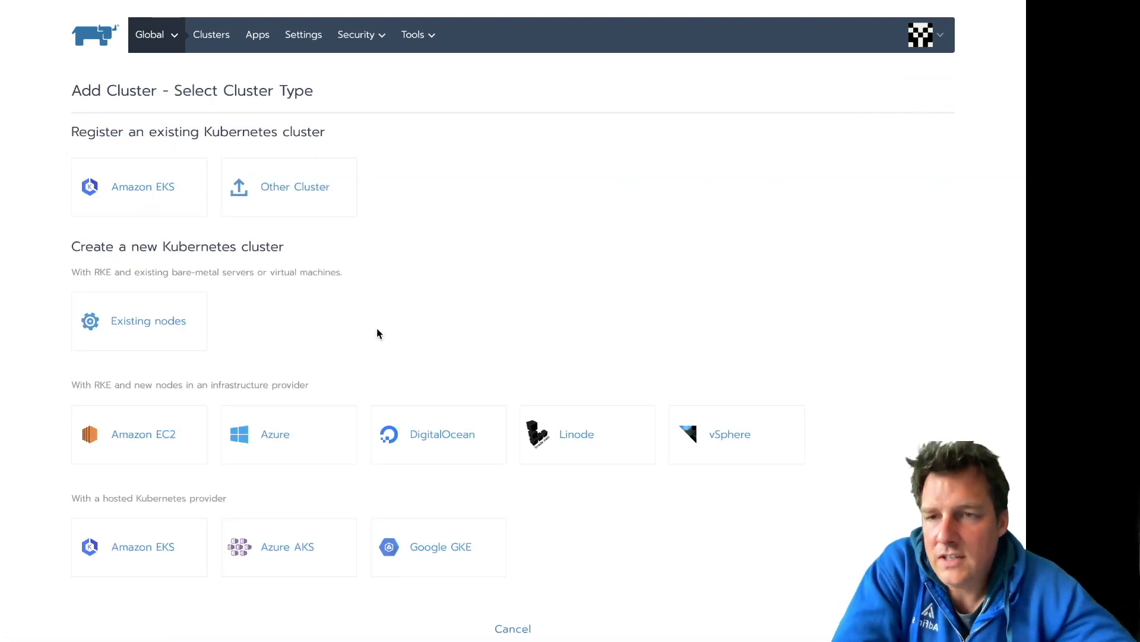
pyautogui.scroll(-1, 377, 333)
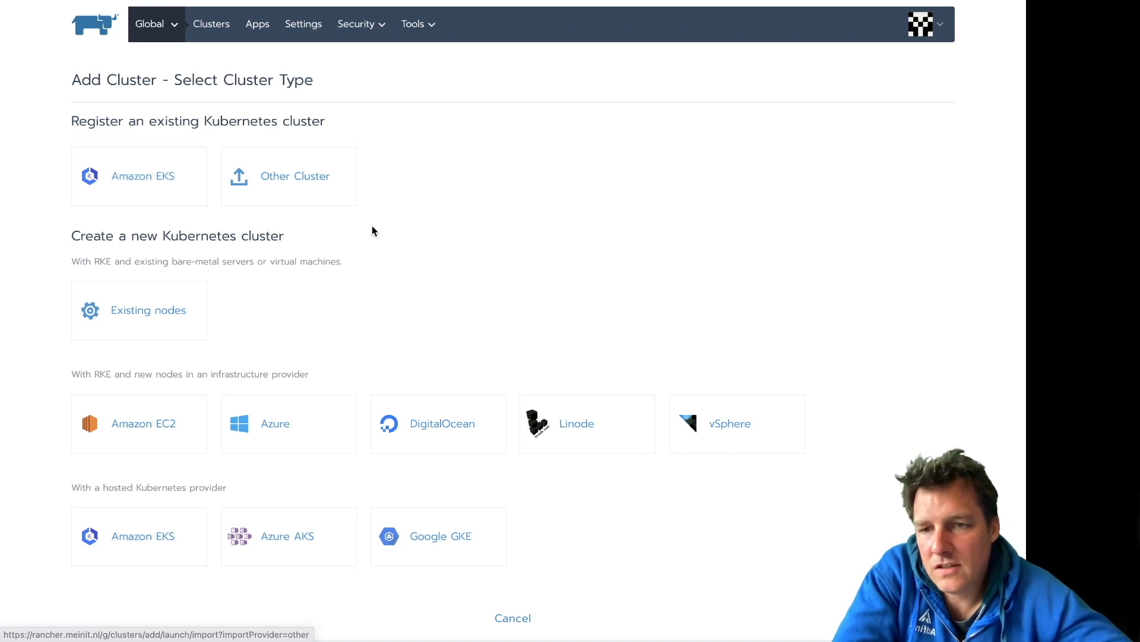
pyautogui.scroll(-1, 373, 230)
pyautogui.scroll(-1, 372, 231)
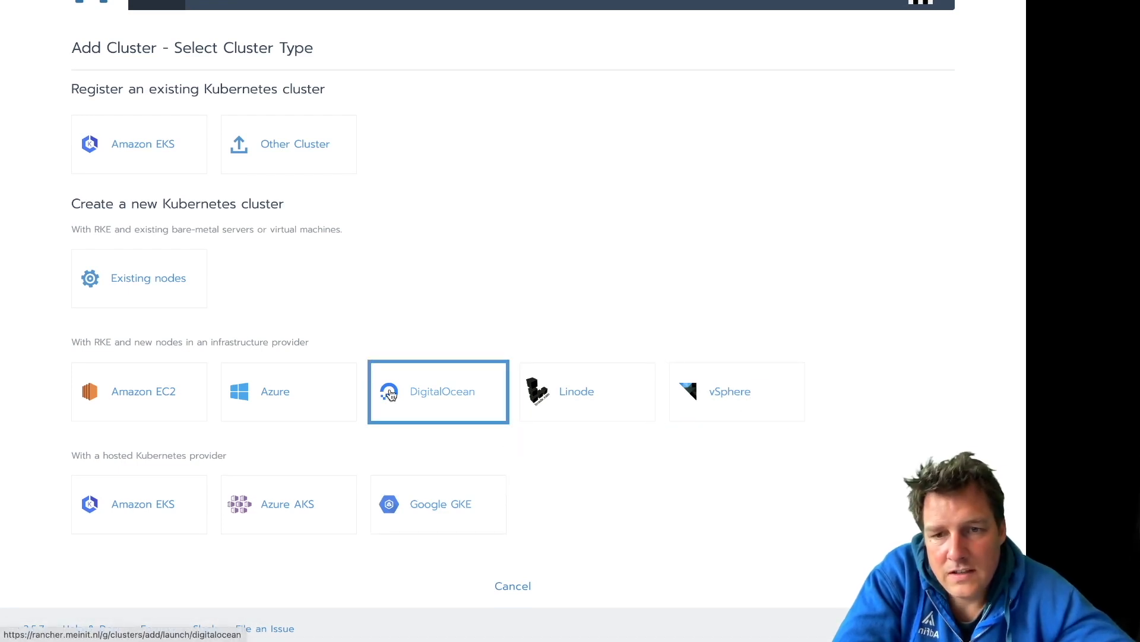
# - Choose DigitalOcean, name the cluster demo-2 and give its first pool 3 nodes
pyautogui.click(423, 395)
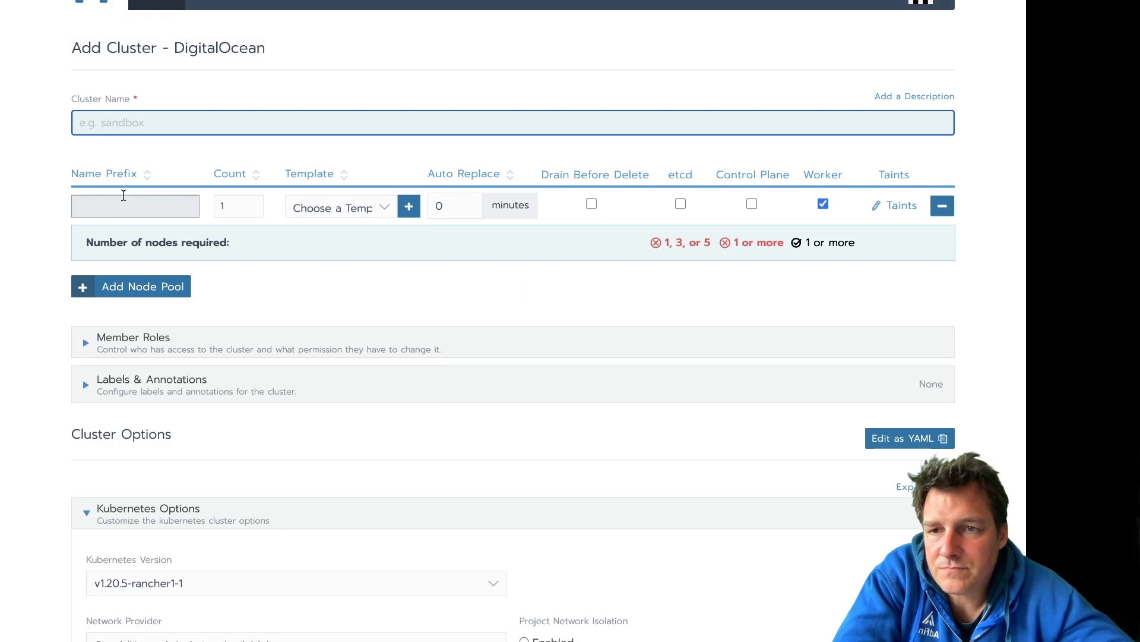
pyautogui.write('dme')
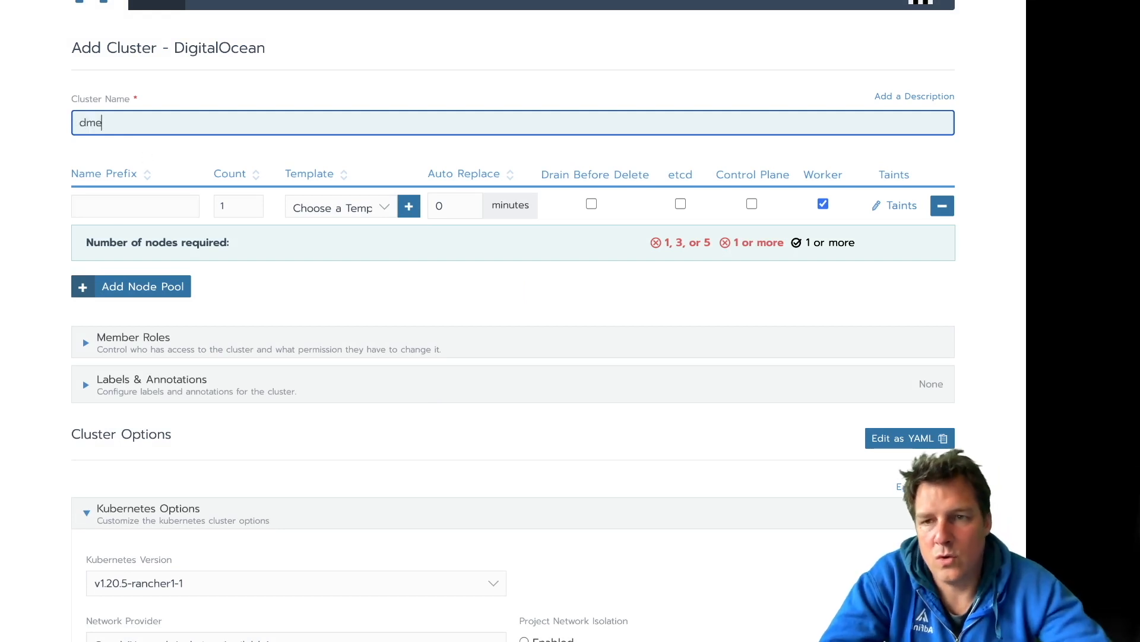
pyautogui.press('BackSpace')
pyautogui.write('mo')
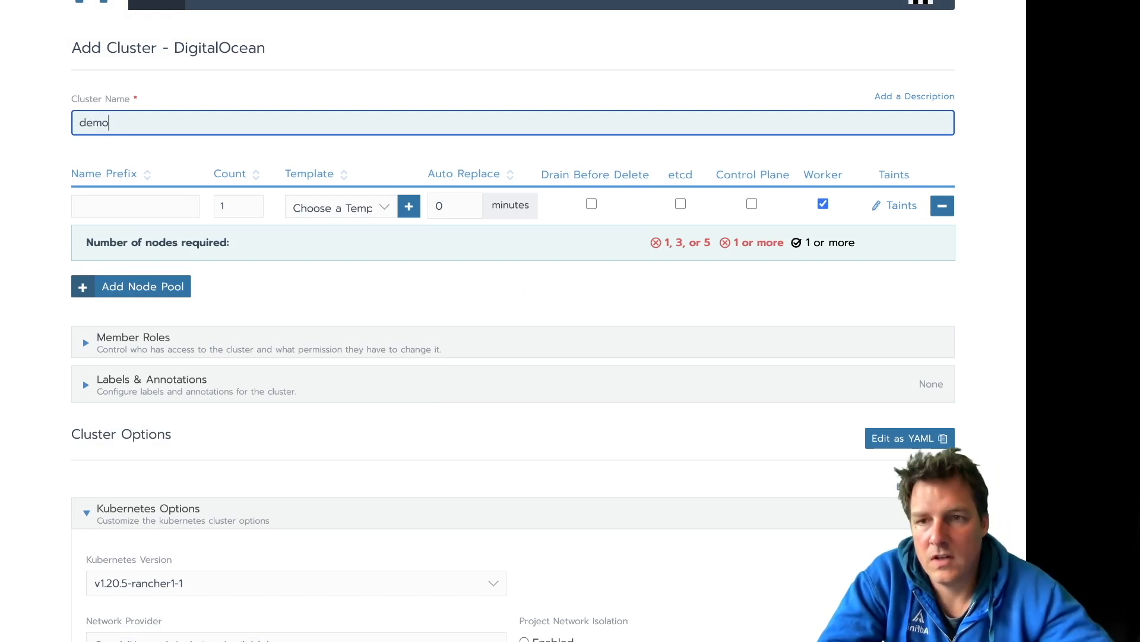
pyautogui.write('-2')
pyautogui.click(128, 208)
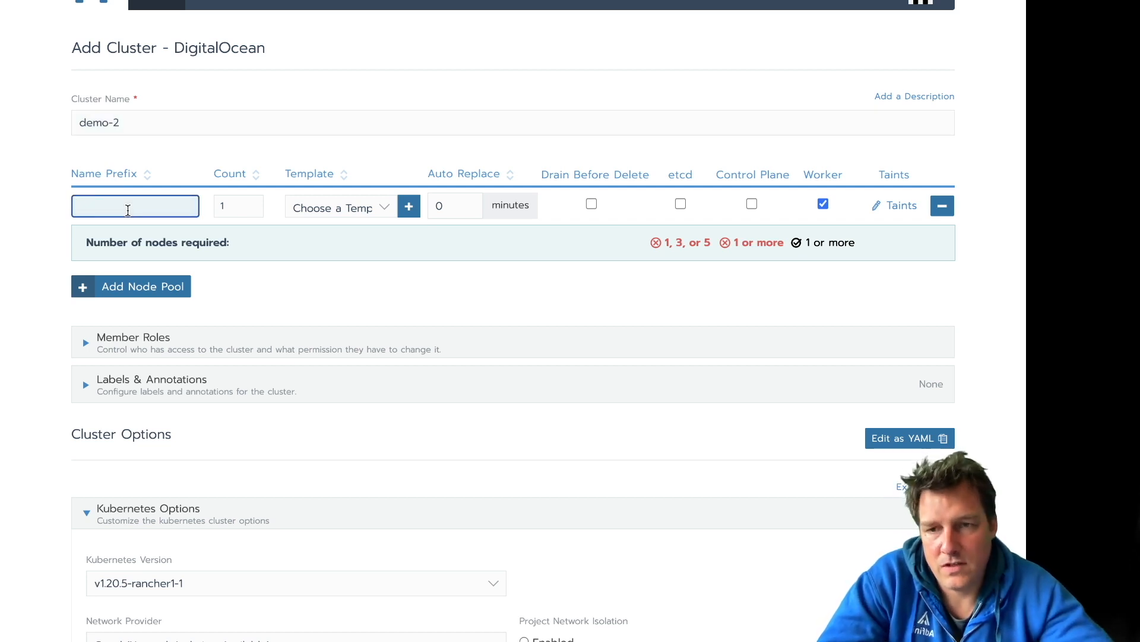
pyautogui.write('e')
pyautogui.press('BackSpace')
pyautogui.write('demo-')
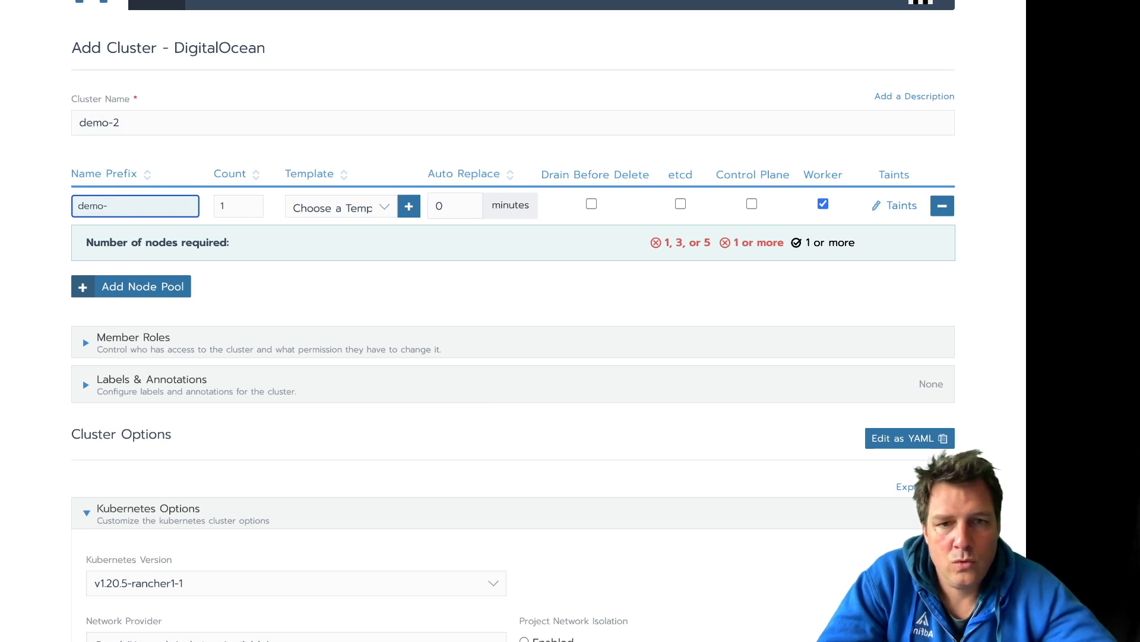
pyautogui.write('etcd')
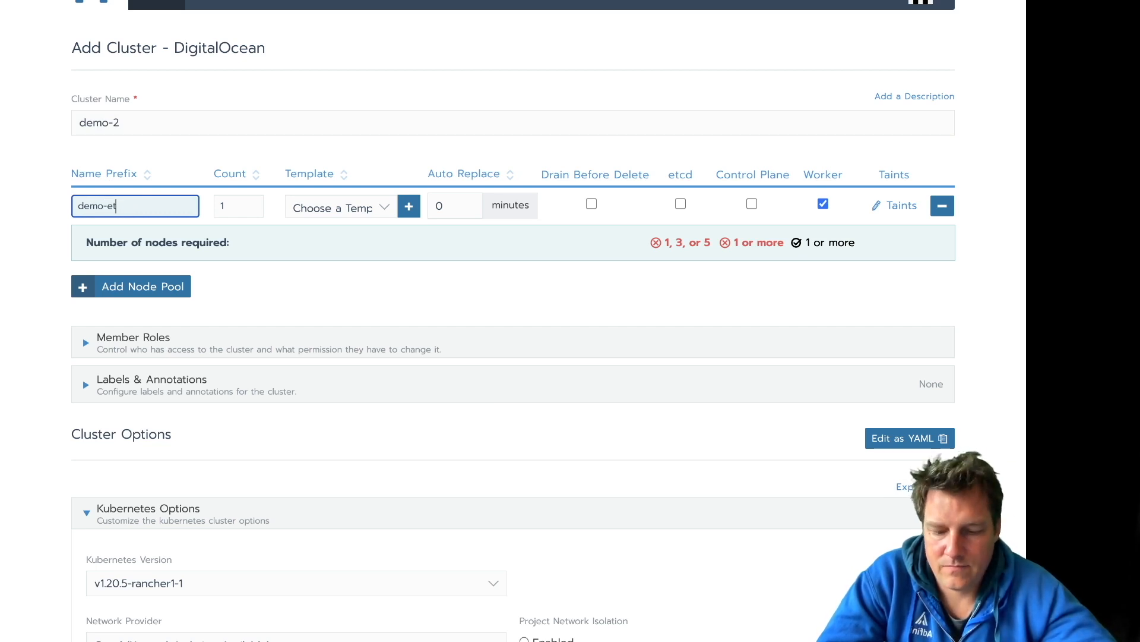
pyautogui.write('-cp')
pyautogui.press('Tab')
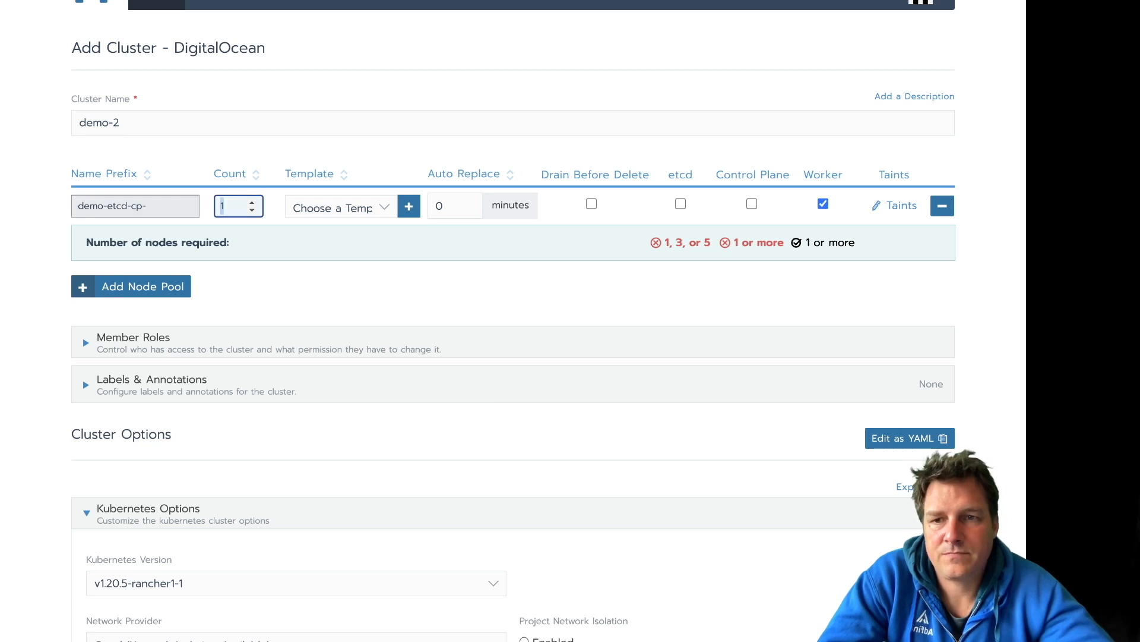
pyautogui.write('3')
pyautogui.press('Tab')
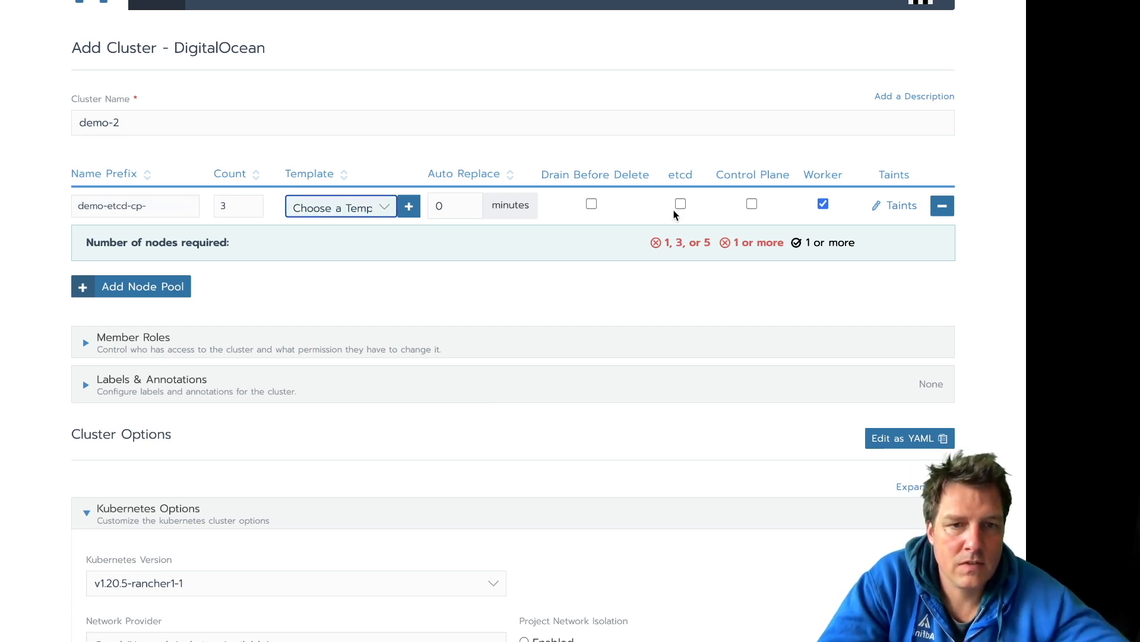
# - Make the first pool demo-etcd- with the etcd role only
pyautogui.click(680, 205)
pyautogui.click(752, 205)
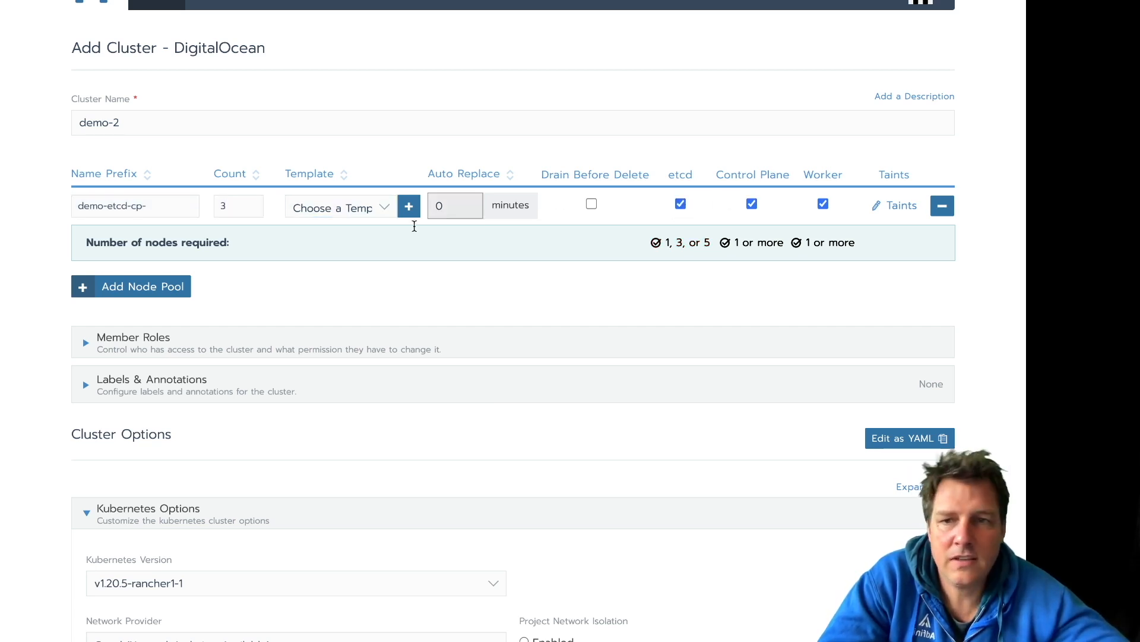
pyautogui.click(146, 206)
pyautogui.moveTo(145, 206); pyautogui.dragTo(130, 206)
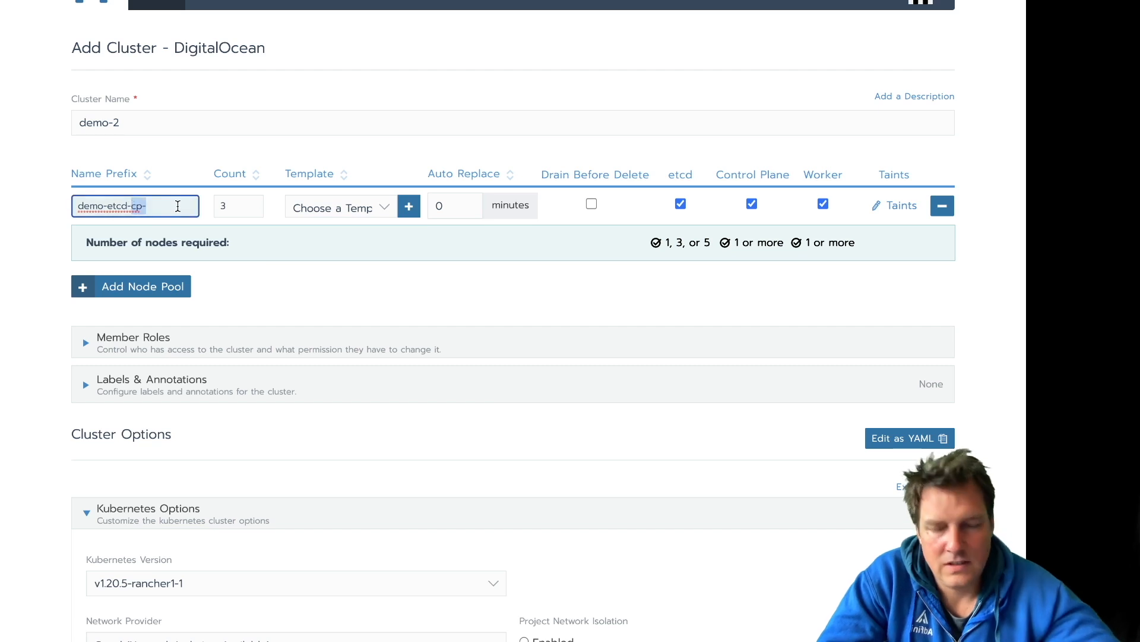
pyautogui.press('BackSpace')
pyautogui.click(750, 204)
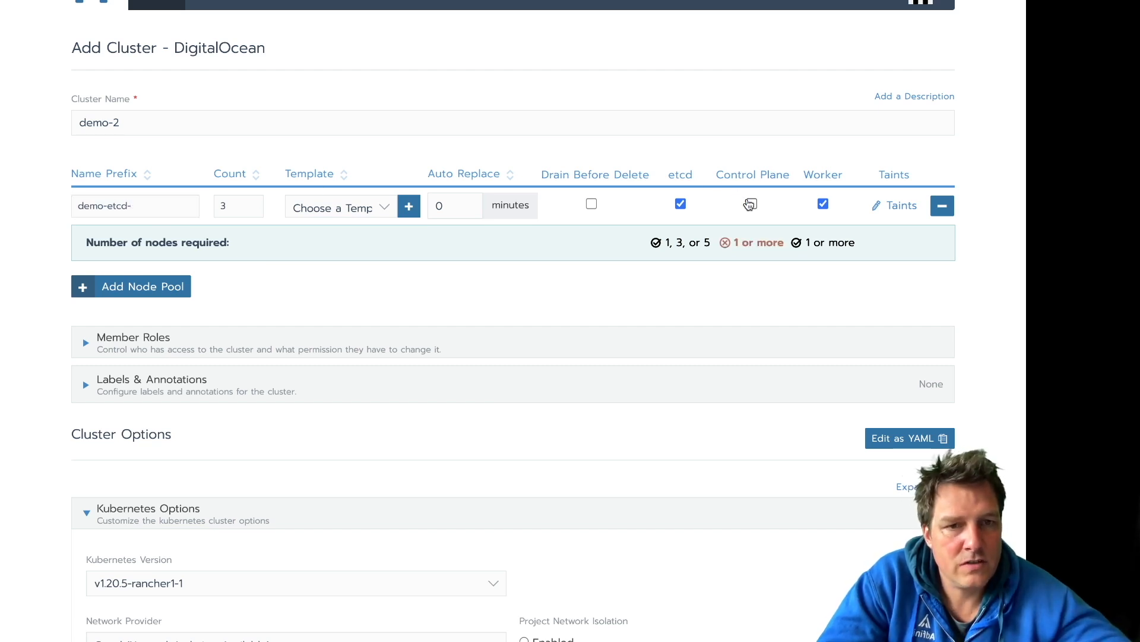
pyautogui.click(822, 204)
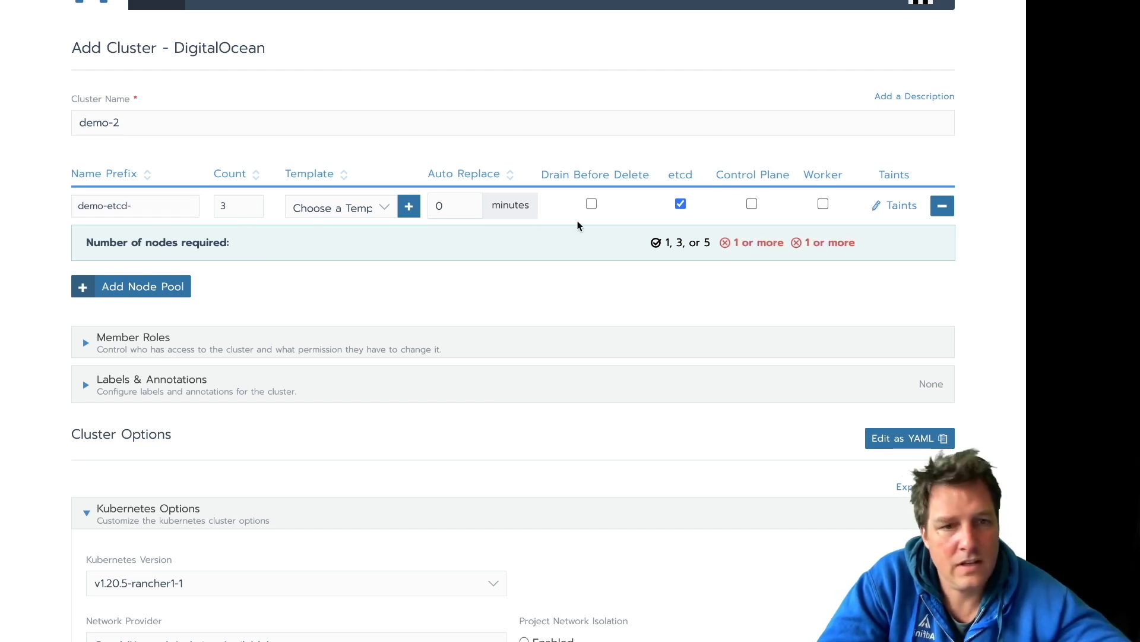
# - Add pools demo-cp- (control plane only) and demo-worker- (worker), each with 3 nodes
pyautogui.click(143, 287)
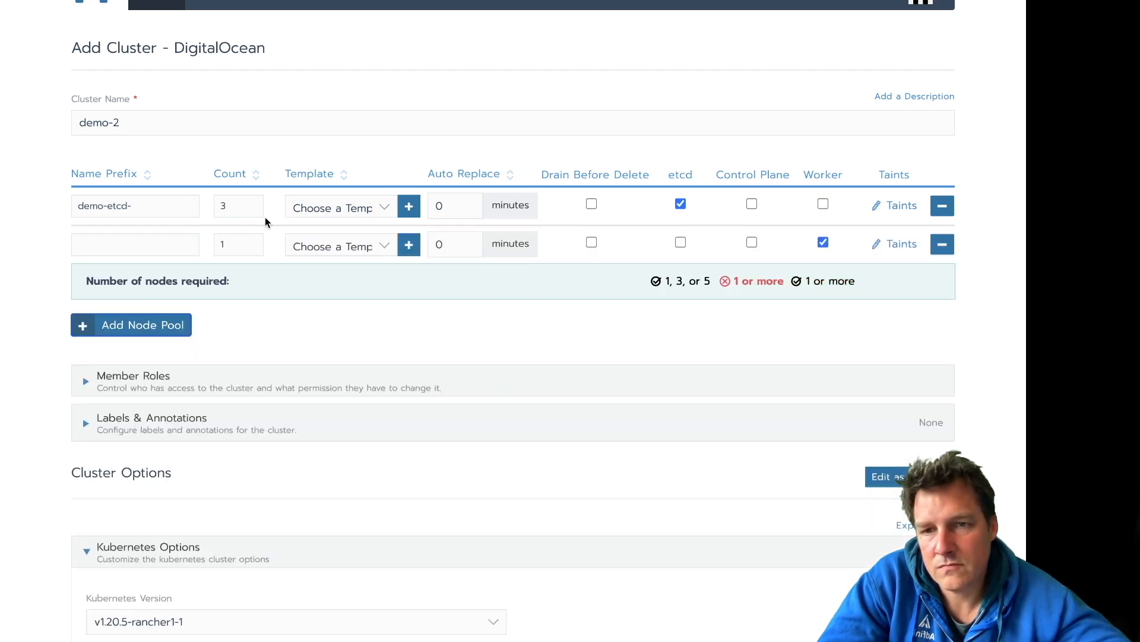
pyautogui.click(135, 245)
pyautogui.write('demo-cp-')
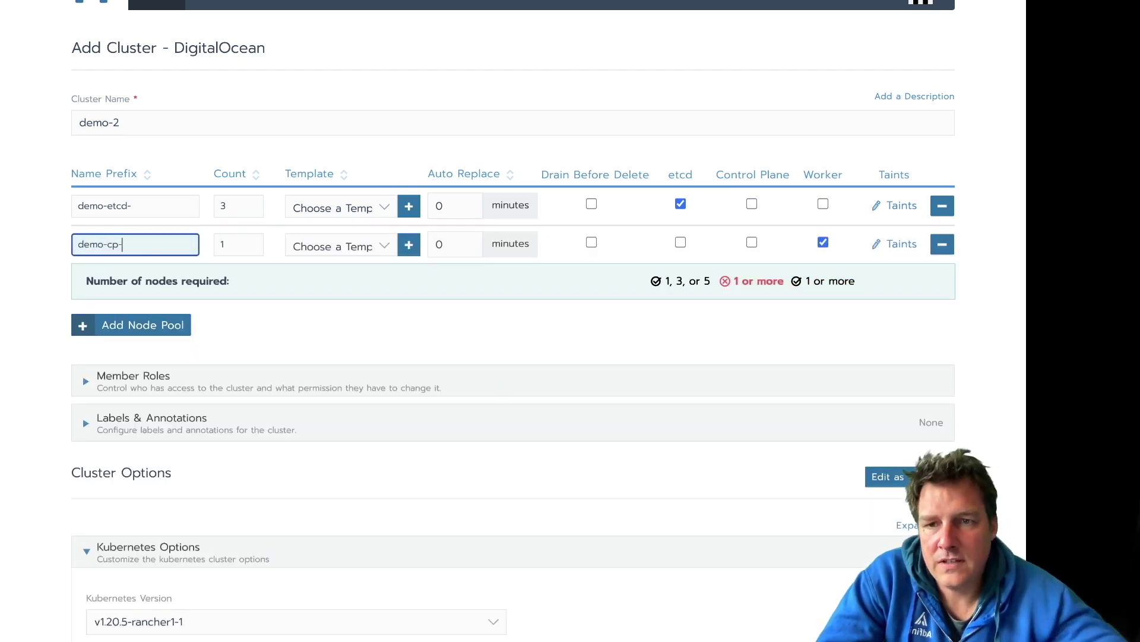
pyautogui.click(225, 246)
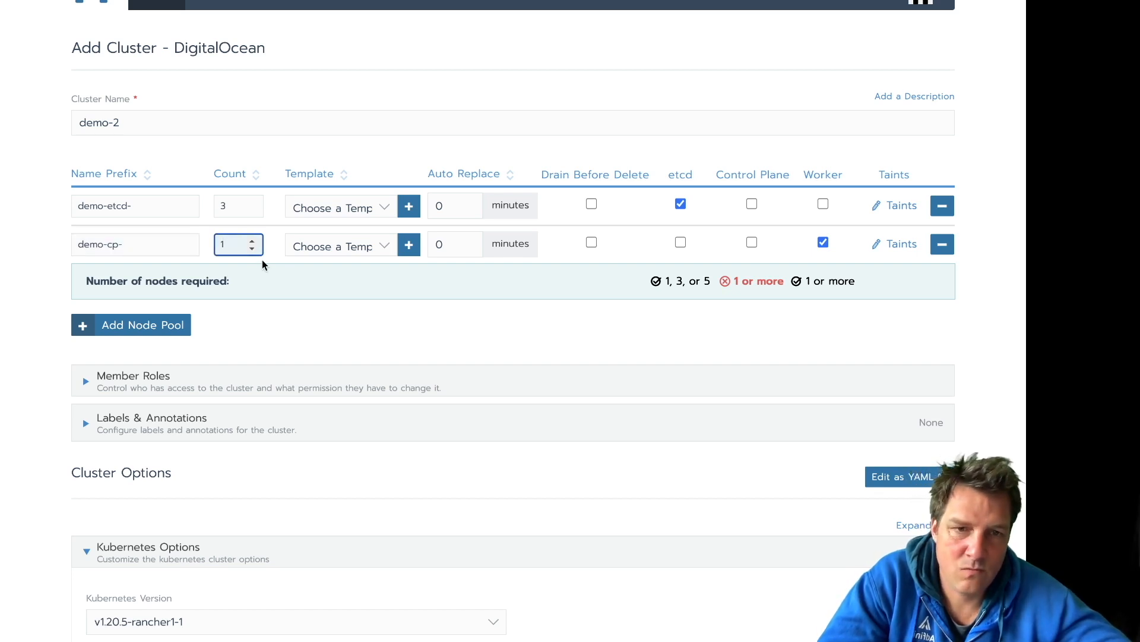
pyautogui.write('3')
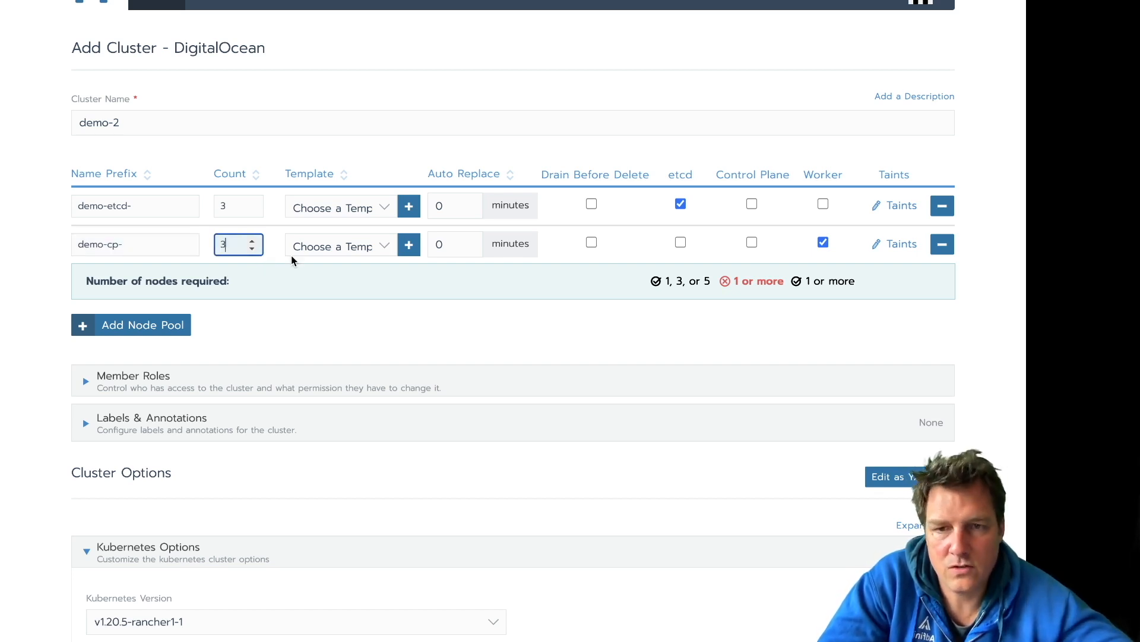
pyautogui.click(144, 324)
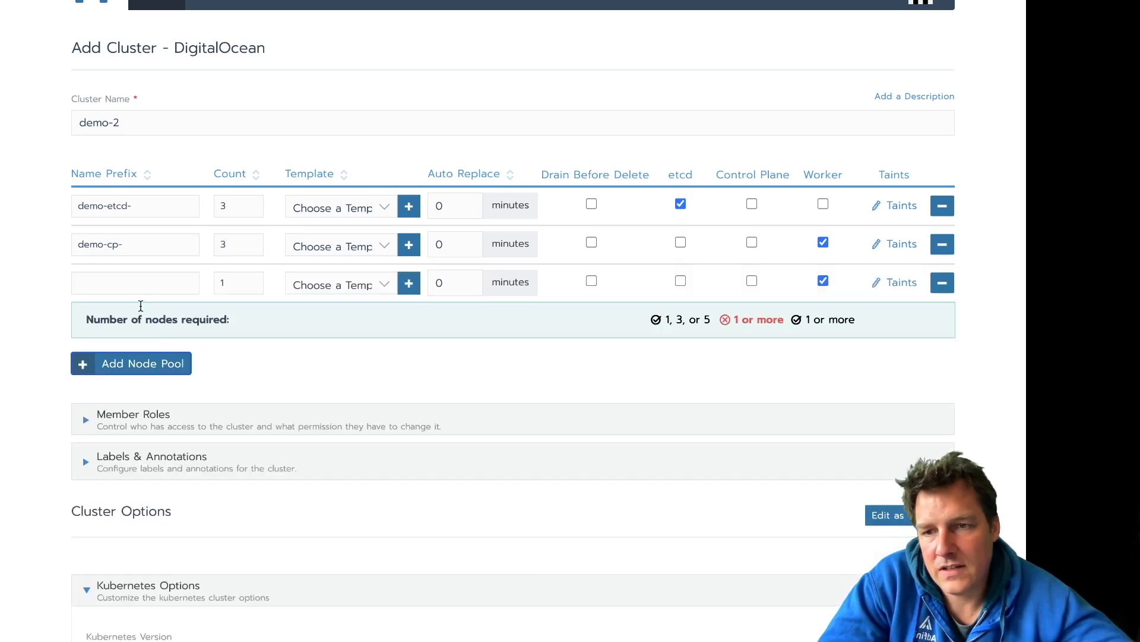
pyautogui.click(135, 283)
pyautogui.write('worker')
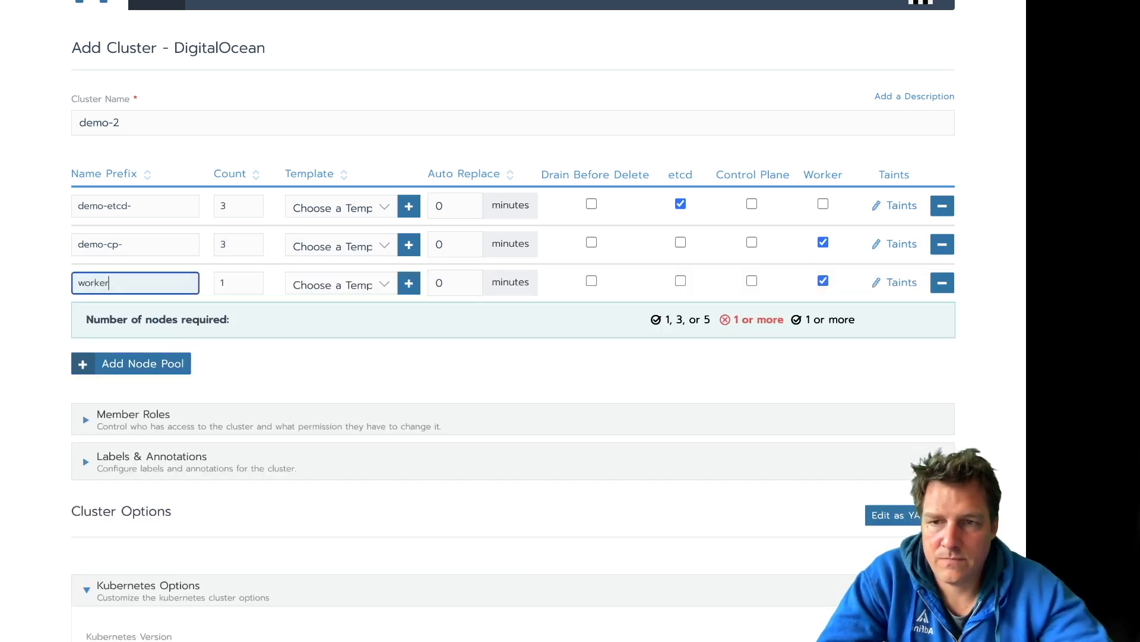
pyautogui.write('demo')
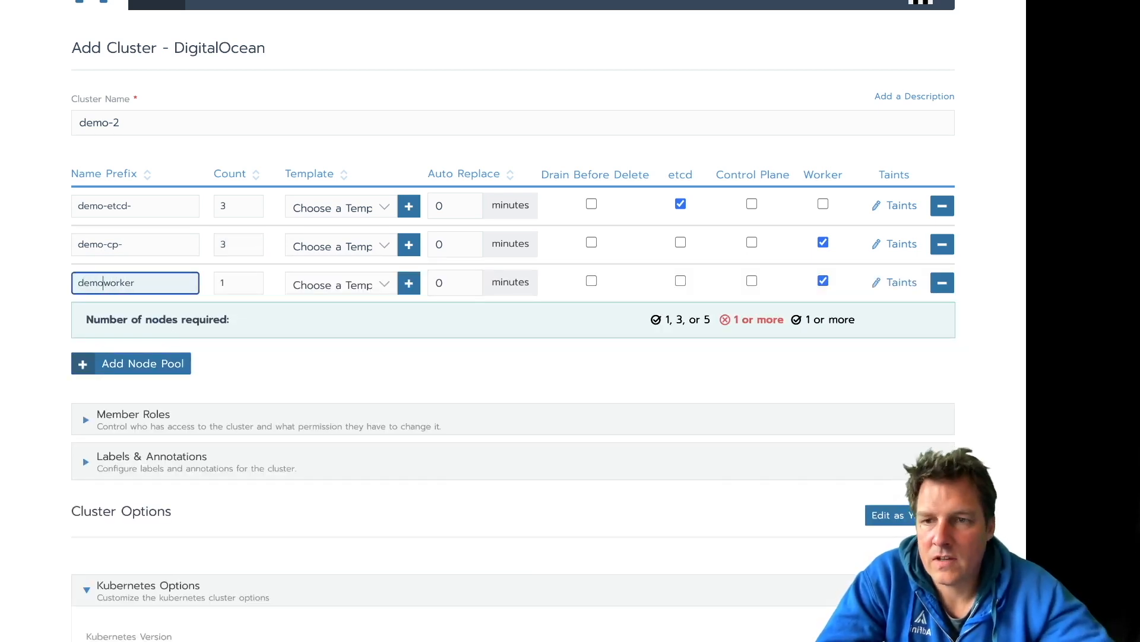
pyautogui.write('-')
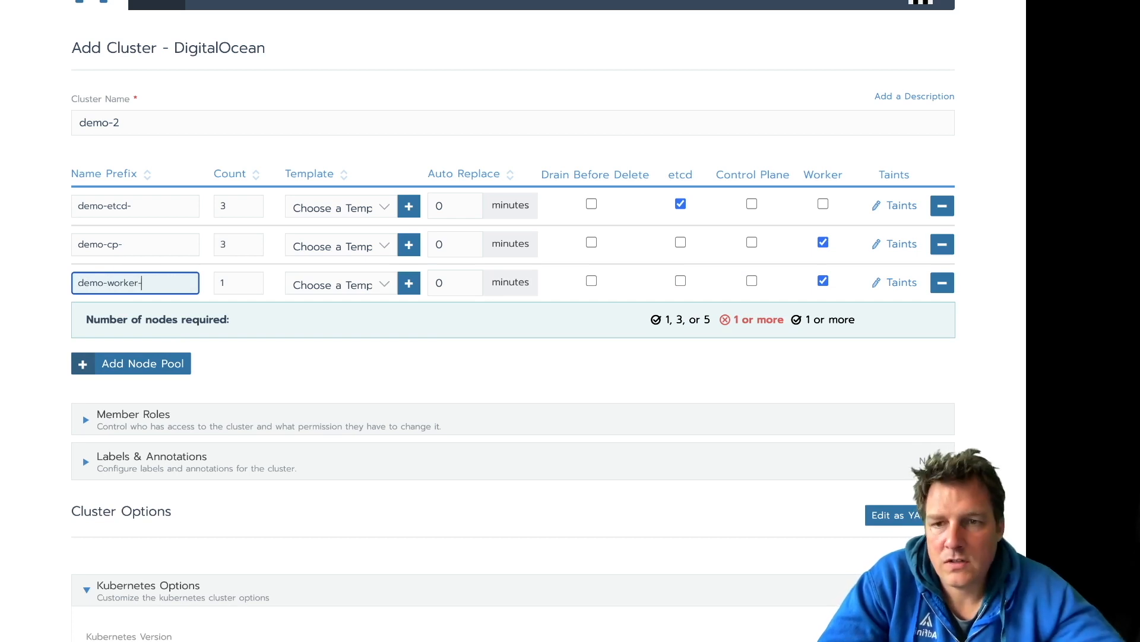
pyautogui.press('Tab')
pyautogui.write('3')
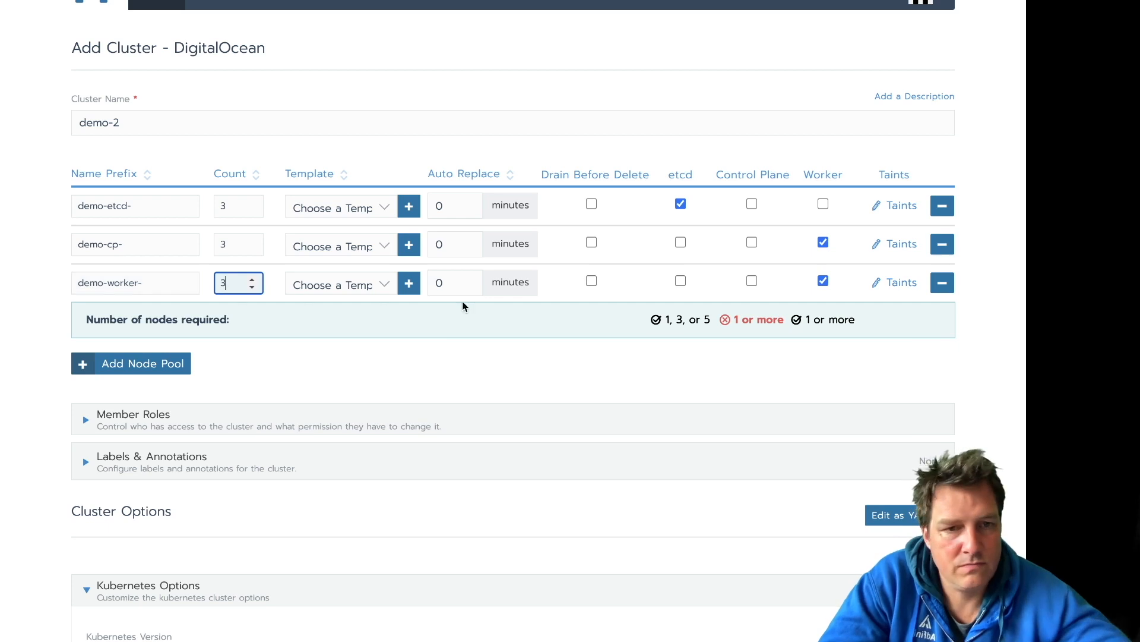
pyautogui.press('Tab')
pyautogui.click(752, 243)
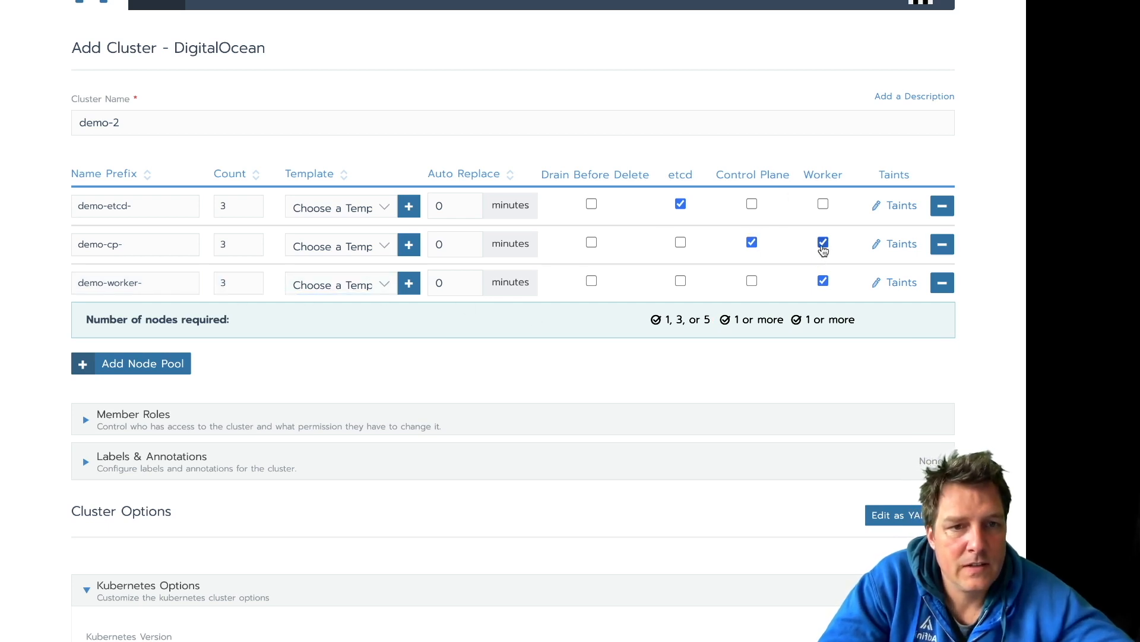
pyautogui.click(823, 244)
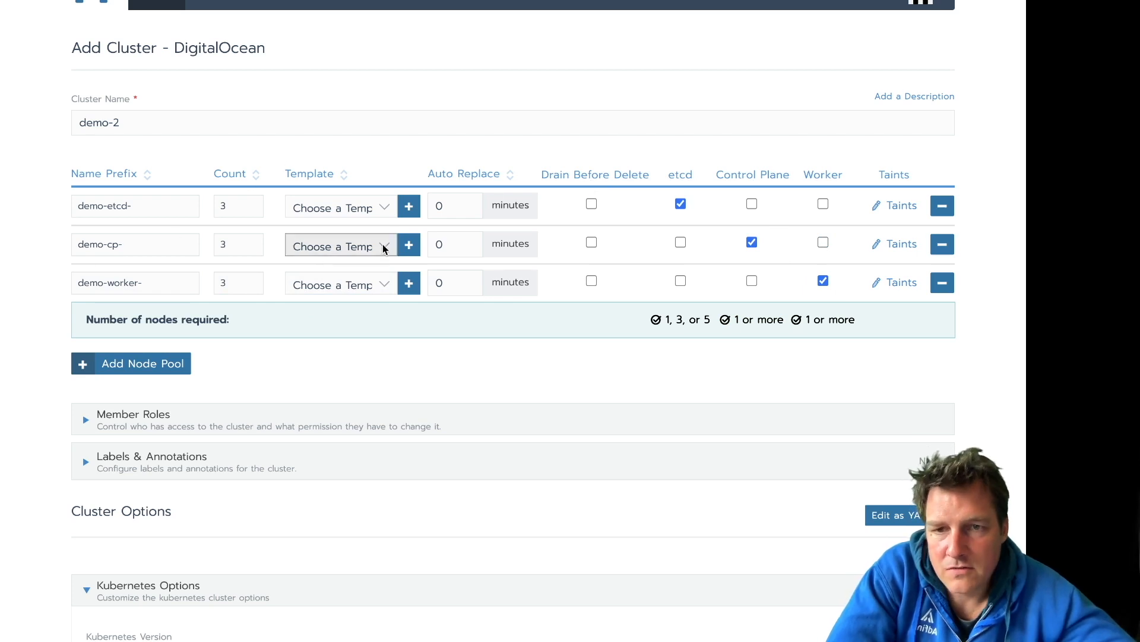
# - Dismiss the node template dialog and give all three pools the 2gb-60gb-vcpu template
pyautogui.click(407, 208)
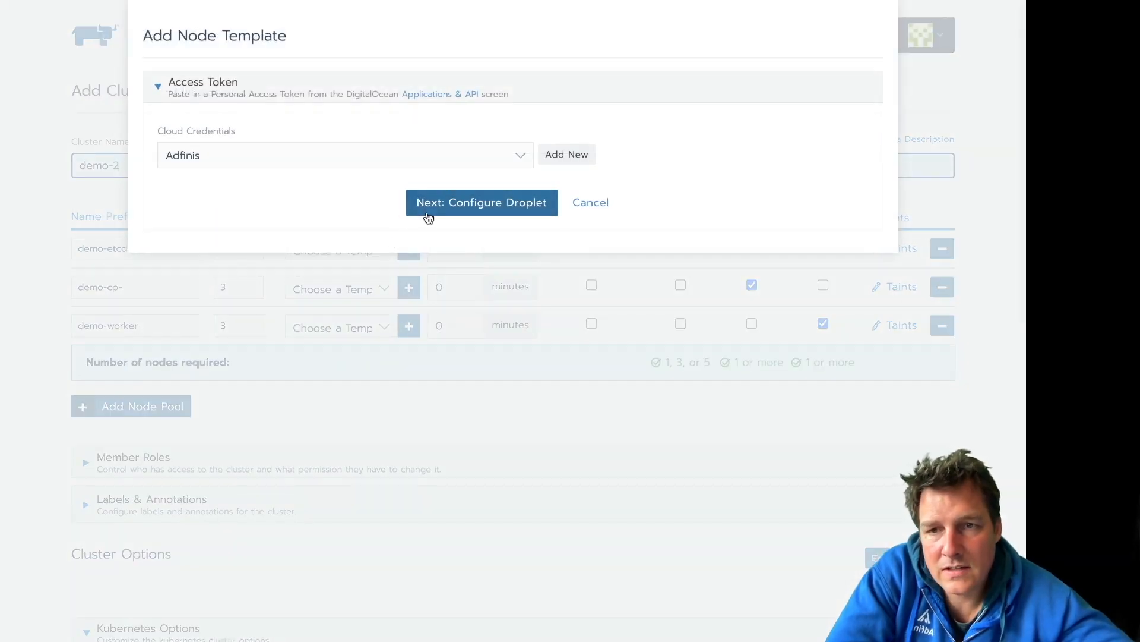
pyautogui.click(591, 202)
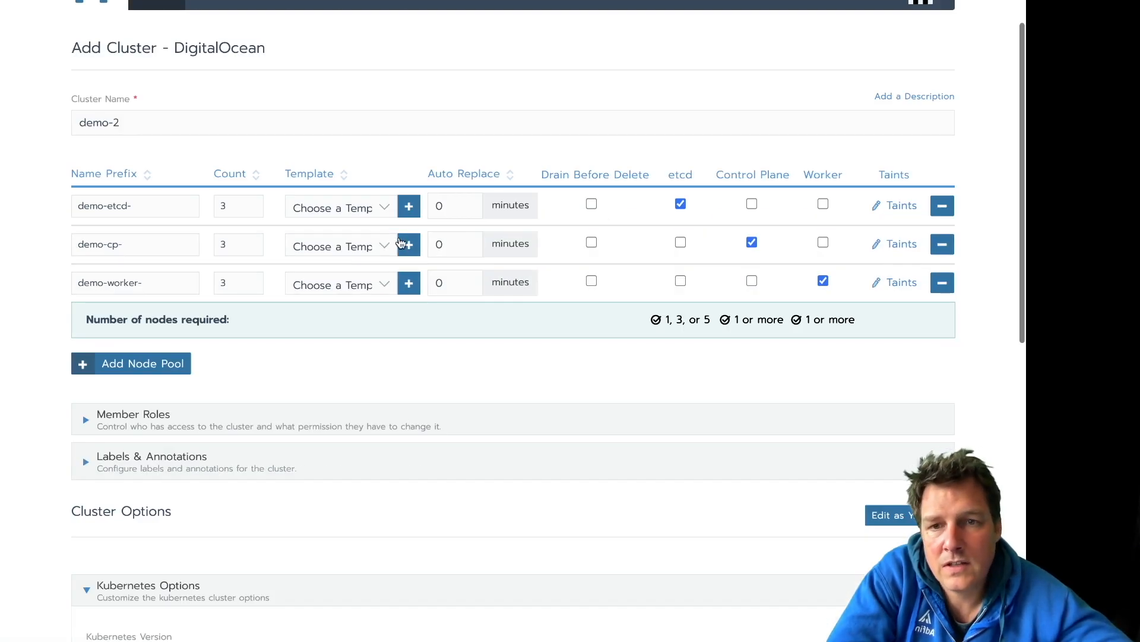
pyautogui.click(341, 207)
pyautogui.click(356, 246)
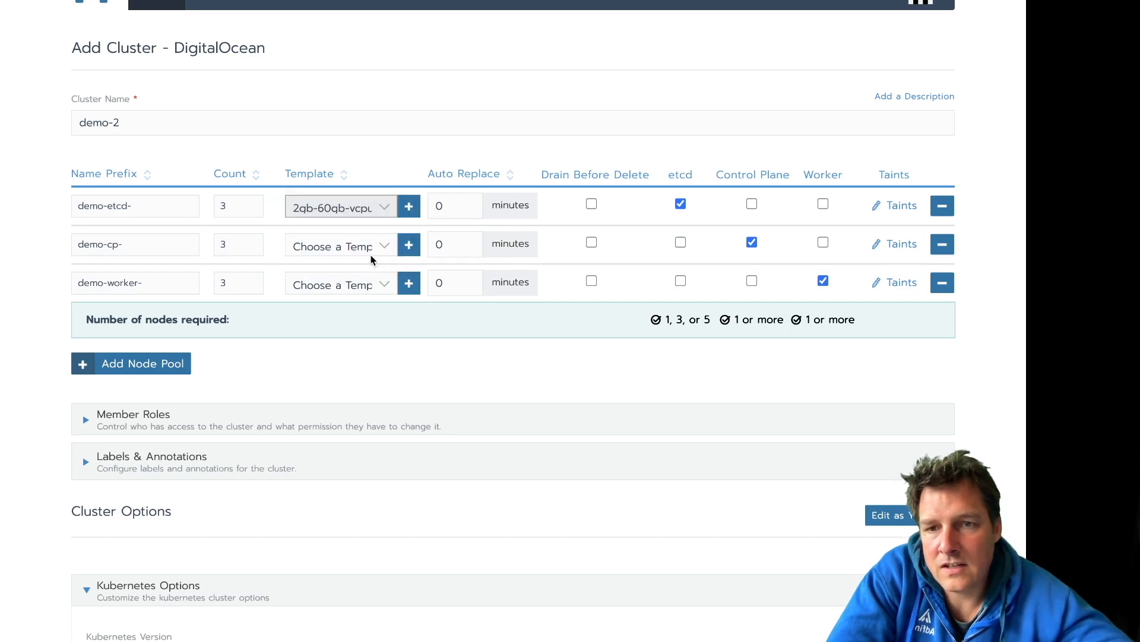
pyautogui.click(341, 246)
pyautogui.click(347, 282)
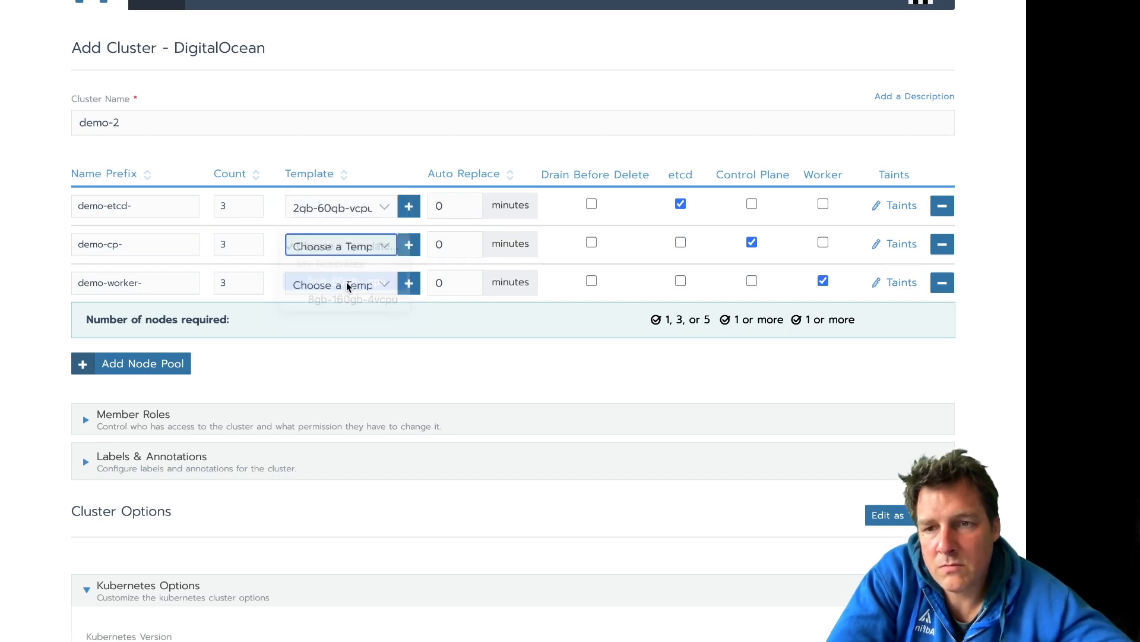
pyautogui.click(342, 284)
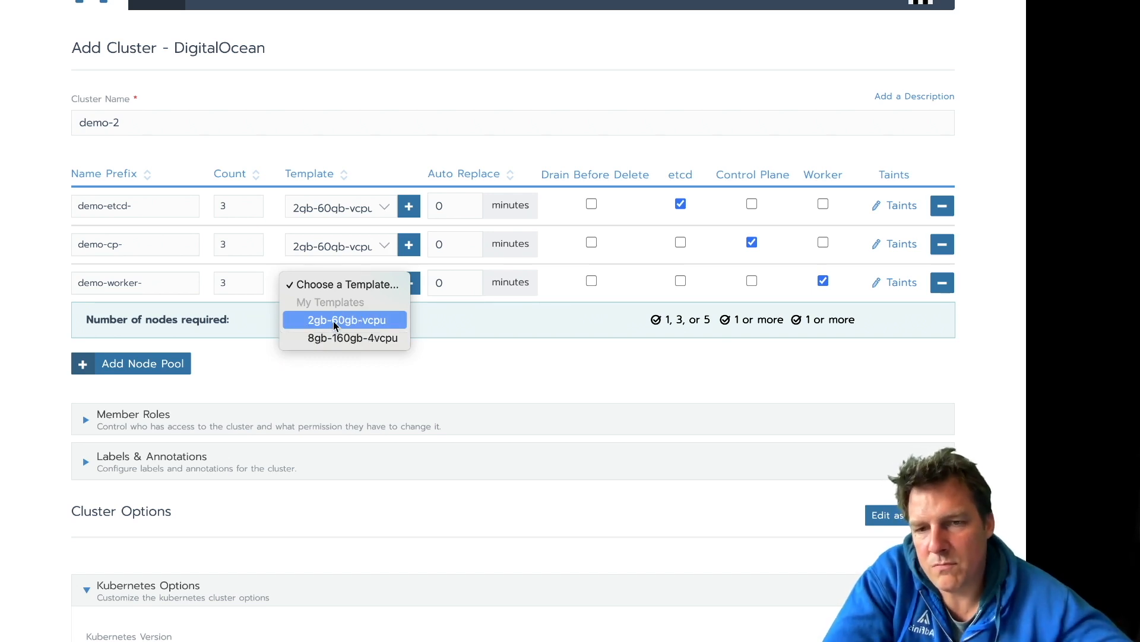
pyautogui.click(335, 321)
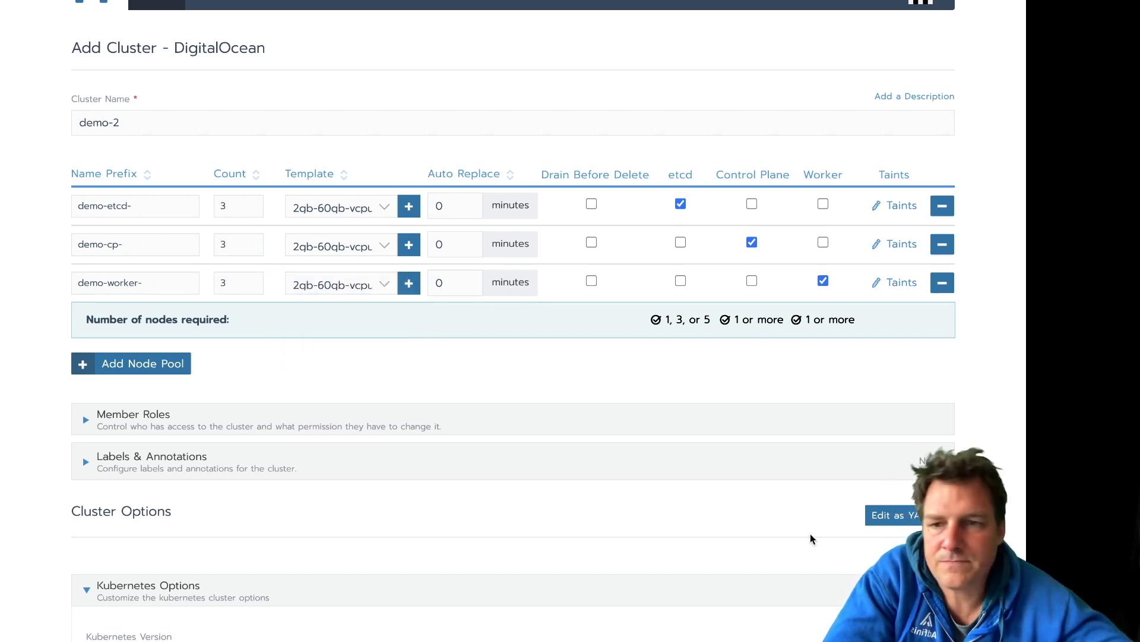
pyautogui.scroll(-5, 501, 389)
pyautogui.scroll(-8, 501, 445)
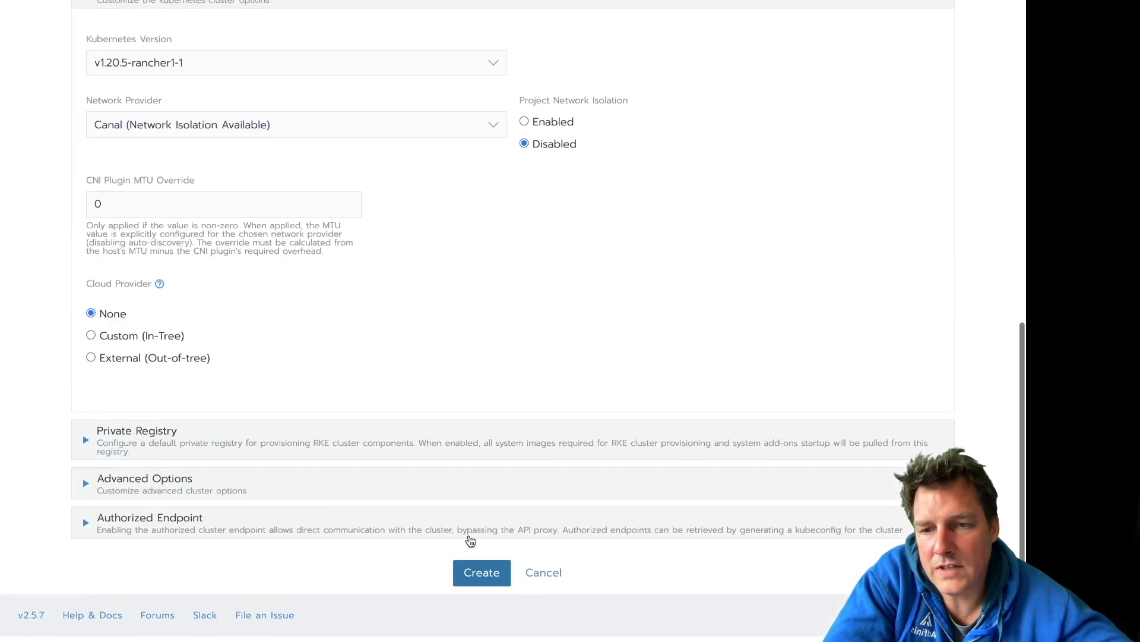
pyautogui.scroll(5, 196, 232)
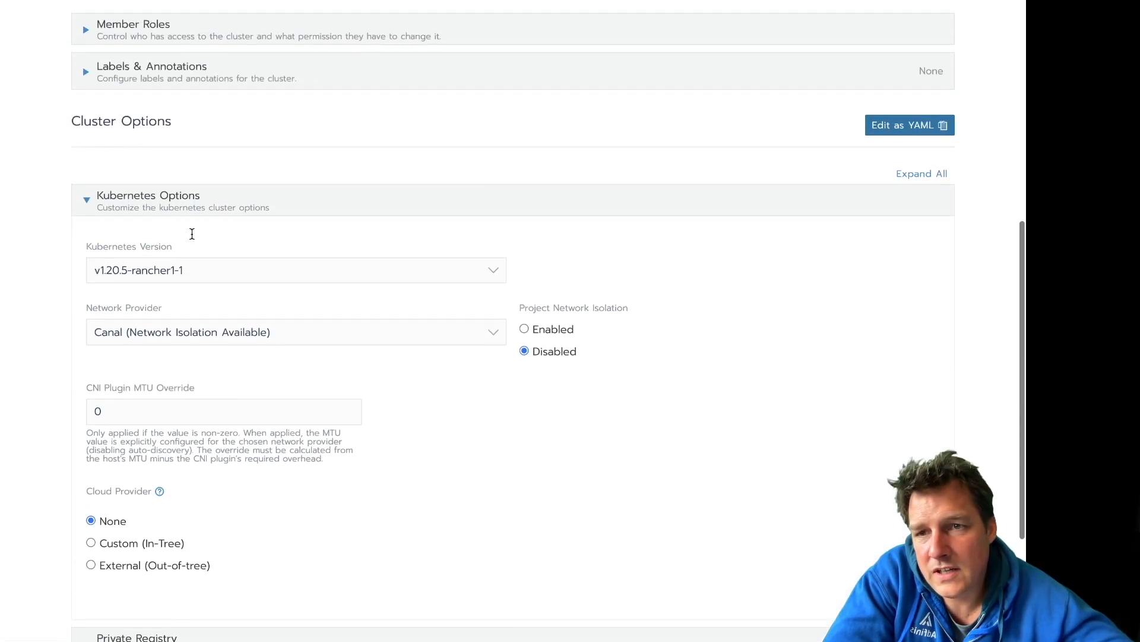
# - Keep the current Kubernetes version, review advanced and endpoint options, and create demo-2
pyautogui.click(206, 283)
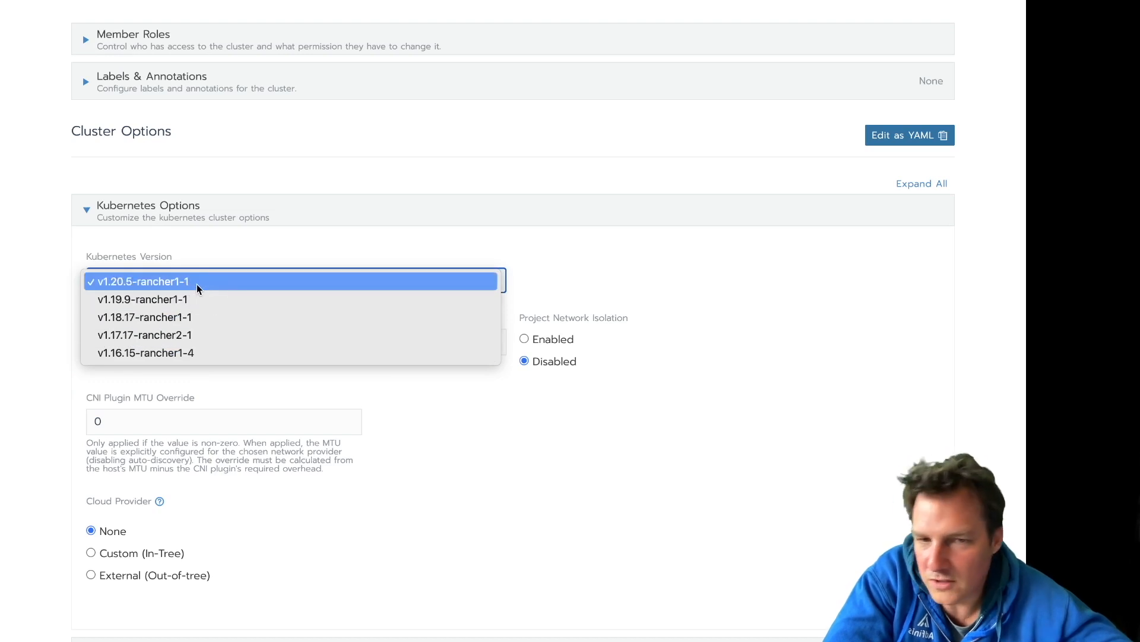
pyautogui.click(436, 531)
pyautogui.scroll(-5, 435, 531)
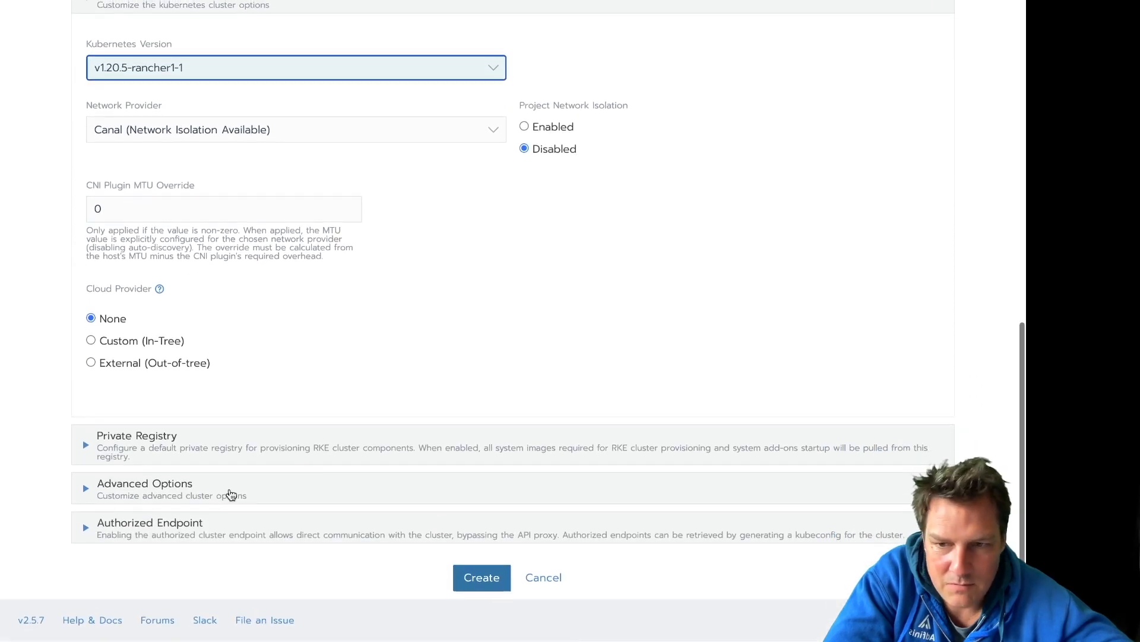
pyautogui.click(83, 491)
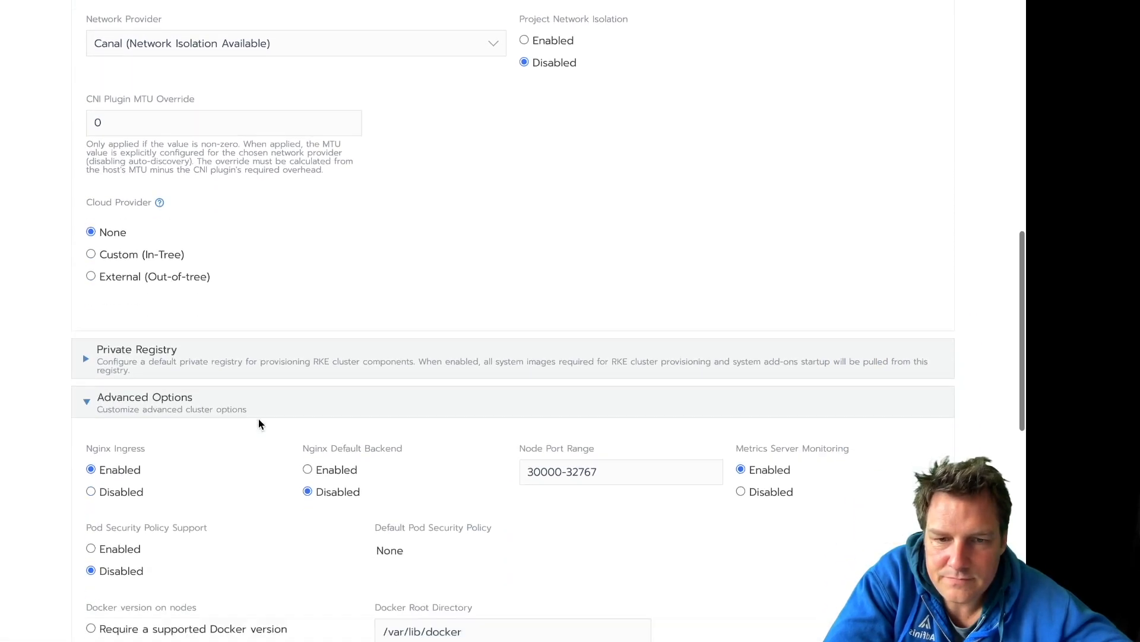
pyautogui.scroll(-5, 259, 423)
pyautogui.scroll(-3, 259, 423)
pyautogui.scroll(-5, 258, 418)
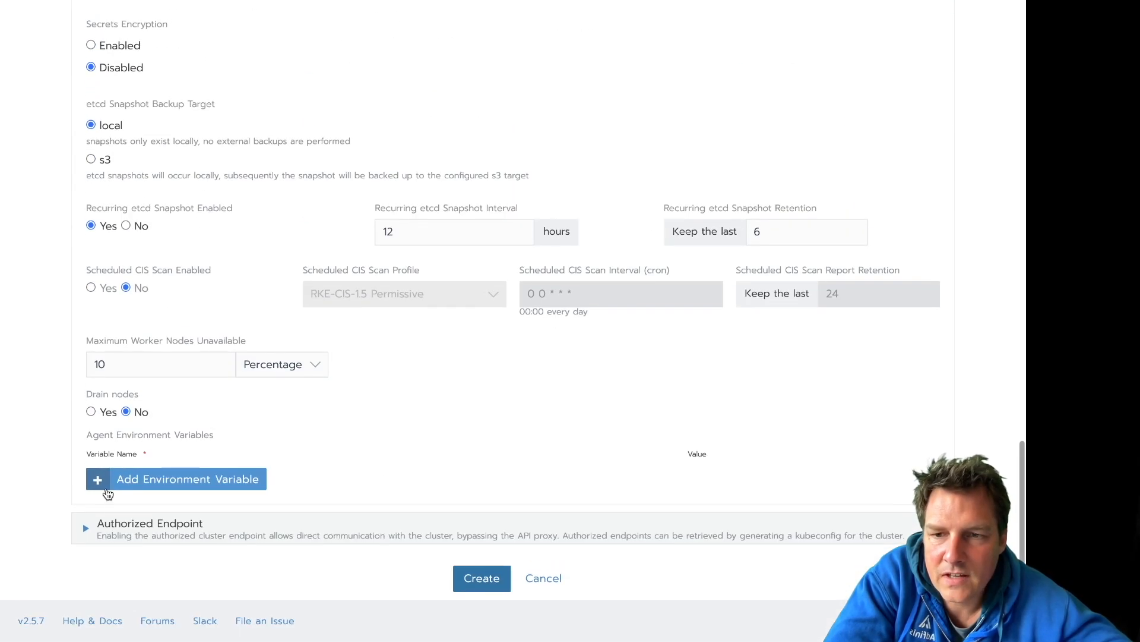
pyautogui.click(84, 529)
pyautogui.scroll(-3, 85, 535)
pyautogui.scroll(-2, 207, 434)
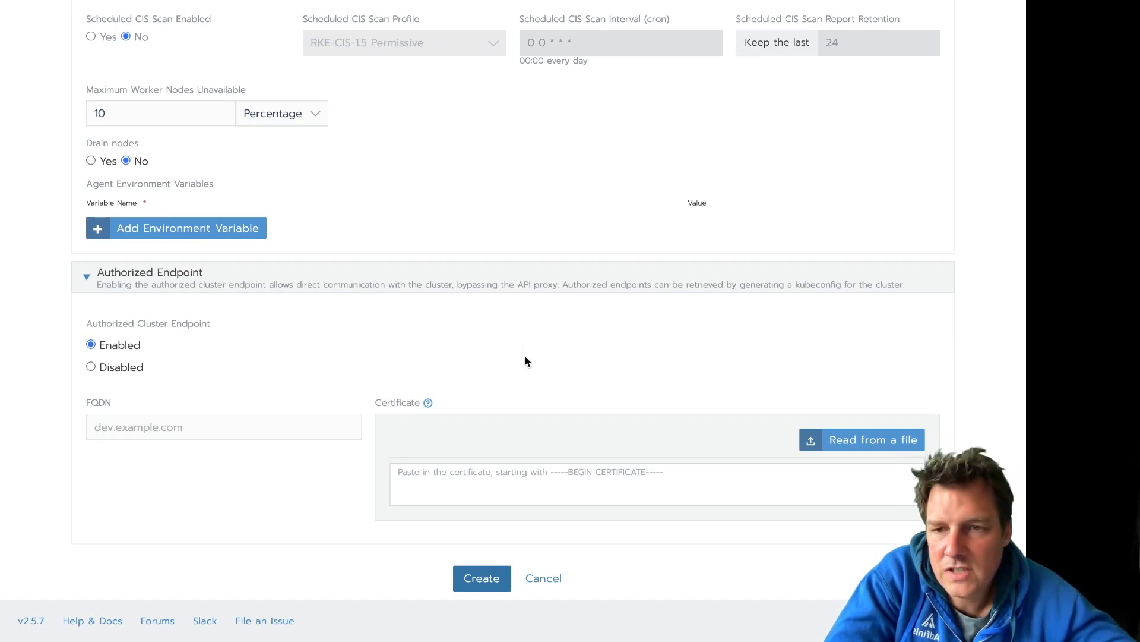
pyautogui.click(482, 578)
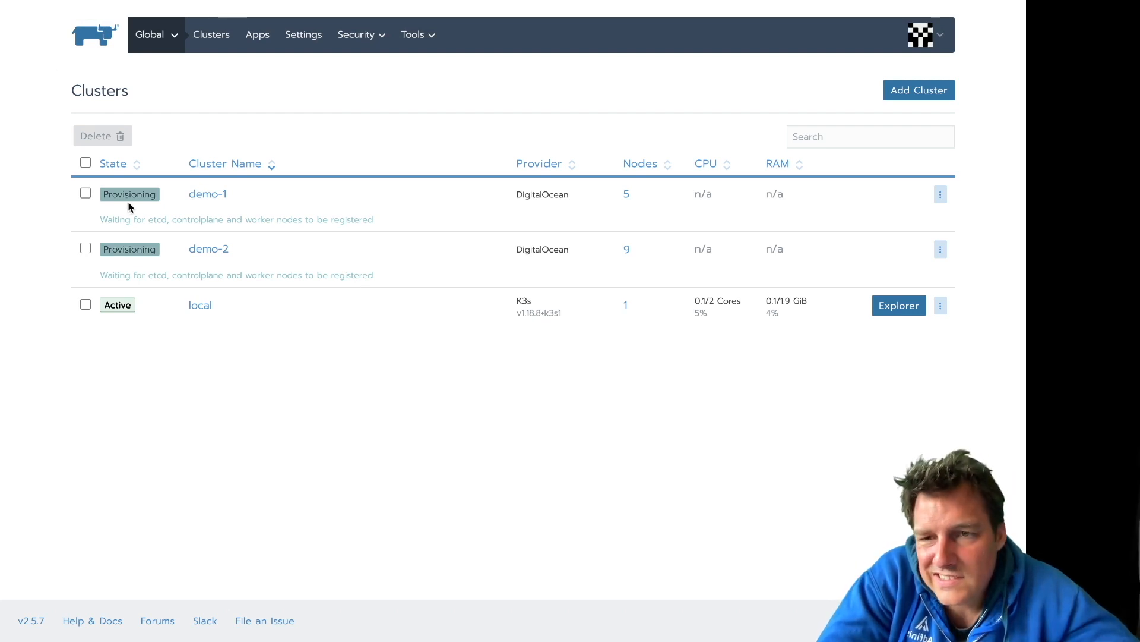
# - View the demo-1 cluster dashboard, still provisioning, and bring up the cluster list
pyautogui.click(216, 198)
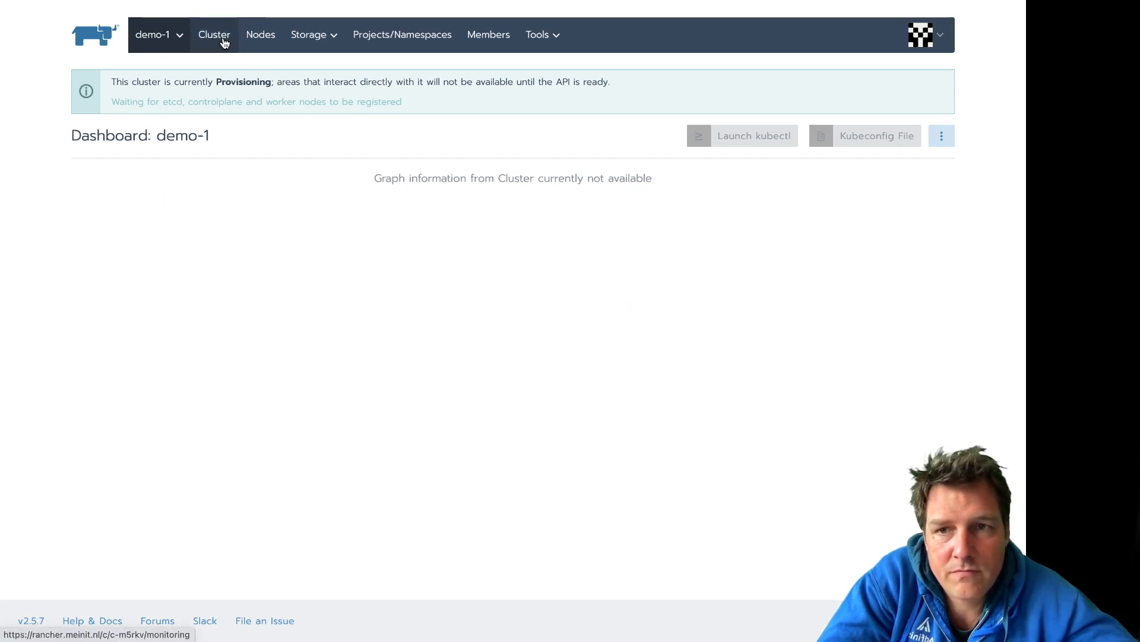
pyautogui.click(177, 36)
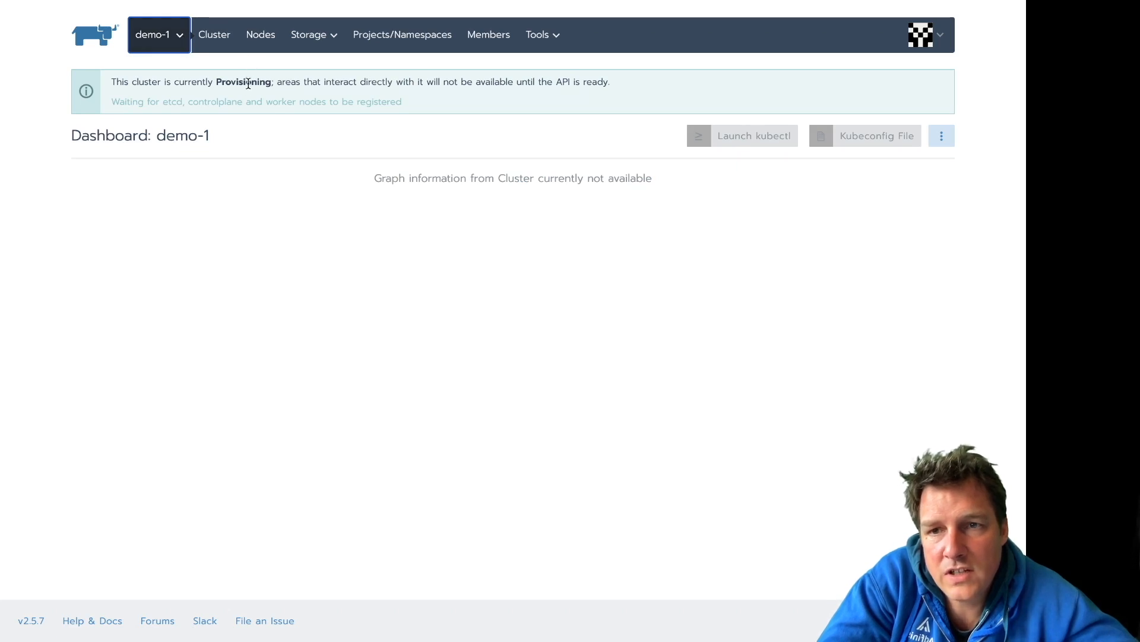
# - View demo-1's nodes: three etcd/control-plane nodes and two workers, provisioning or registering
pyautogui.click(260, 34)
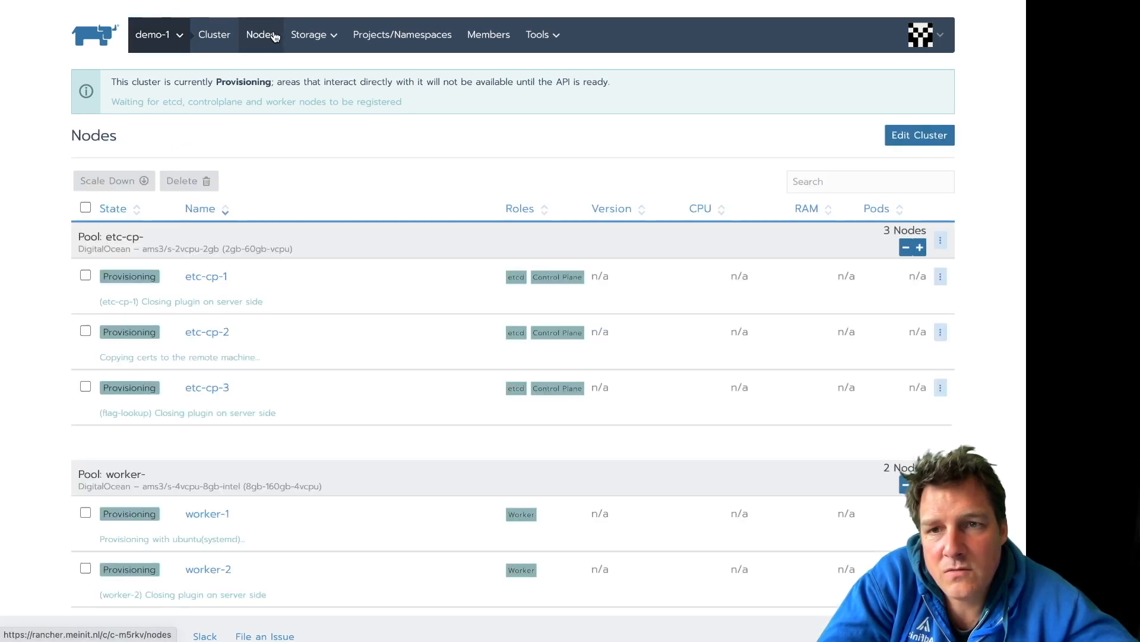
pyautogui.scroll(-1, 361, 343)
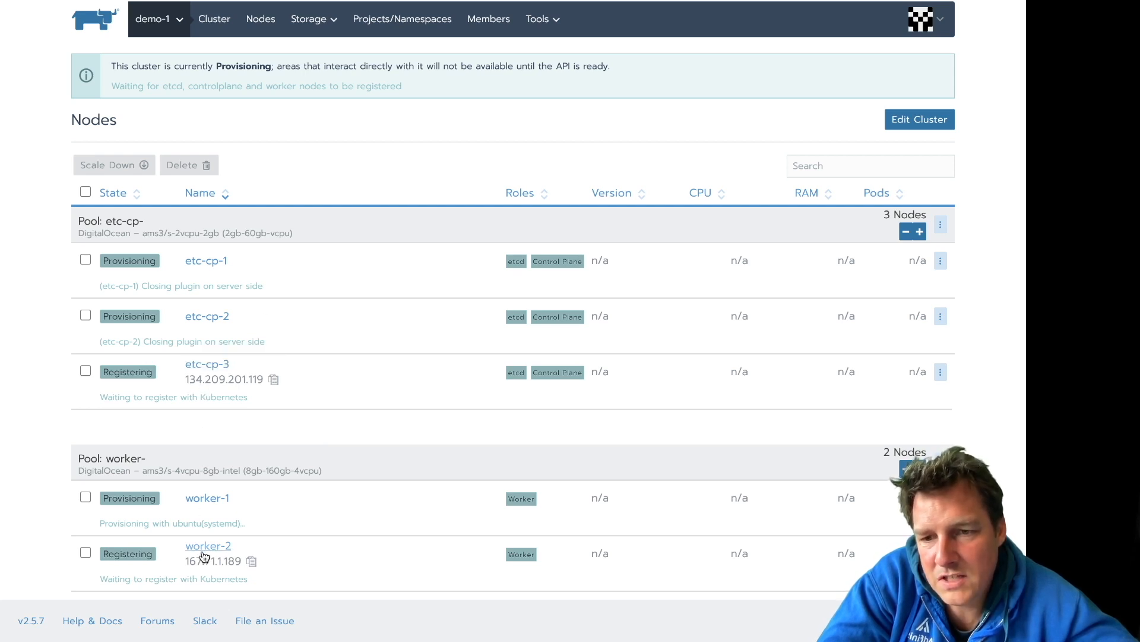
pyautogui.scroll(1, 256, 239)
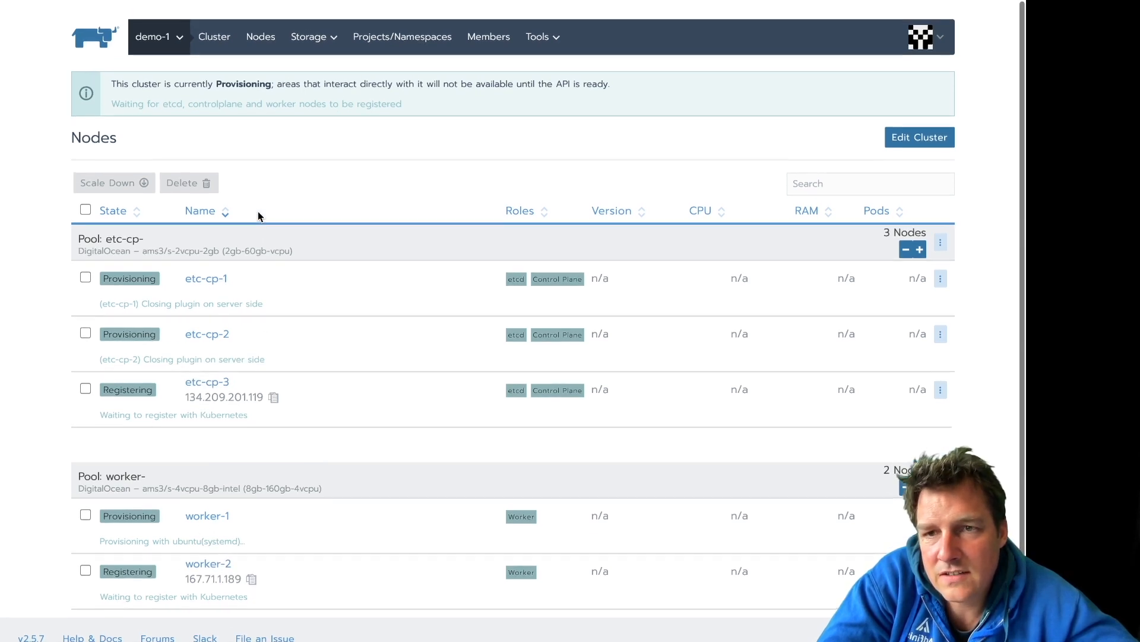
# - Switch to demo-2's Nodes page showing control-plane and etcd pools still provisioning
pyautogui.click(179, 34)
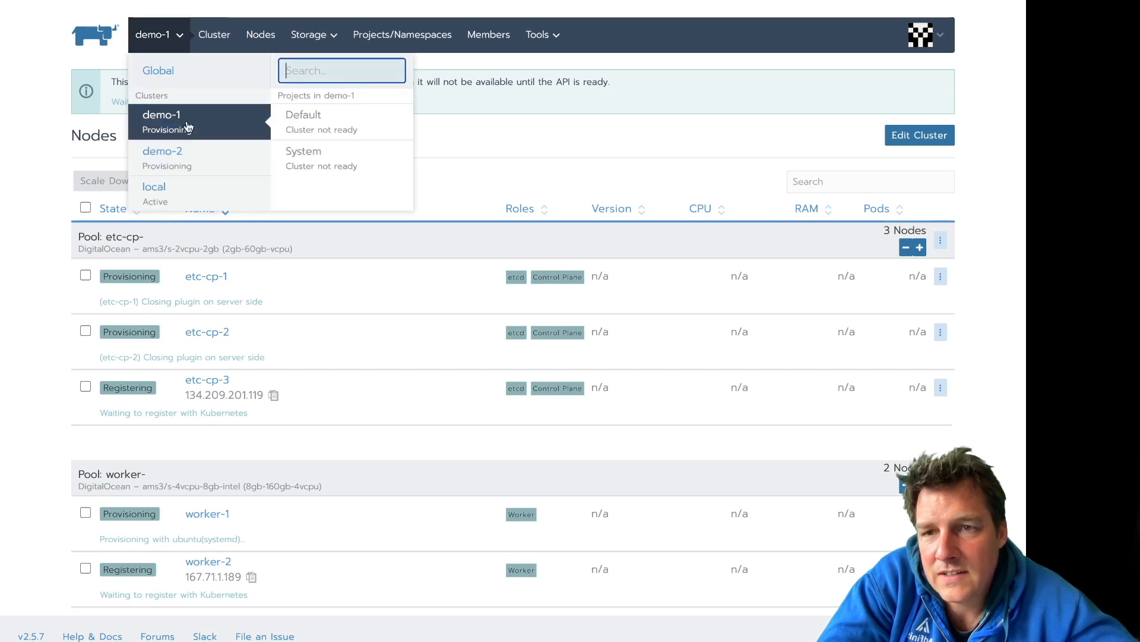
pyautogui.click(161, 150)
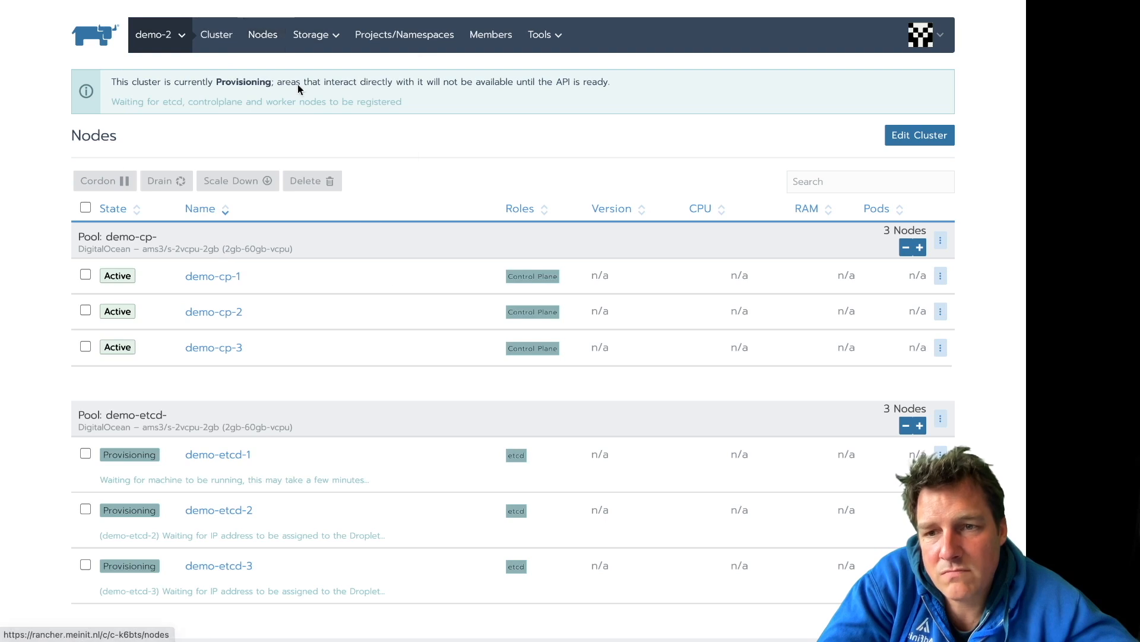
pyautogui.scroll(-5, 331, 312)
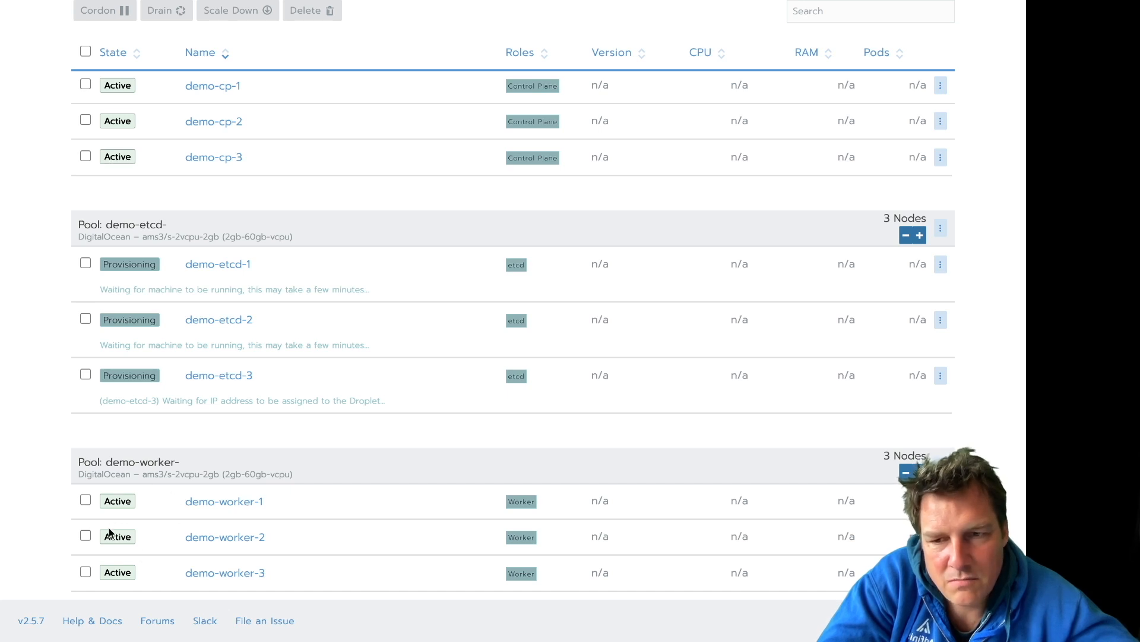
pyautogui.scroll(3, 99, 493)
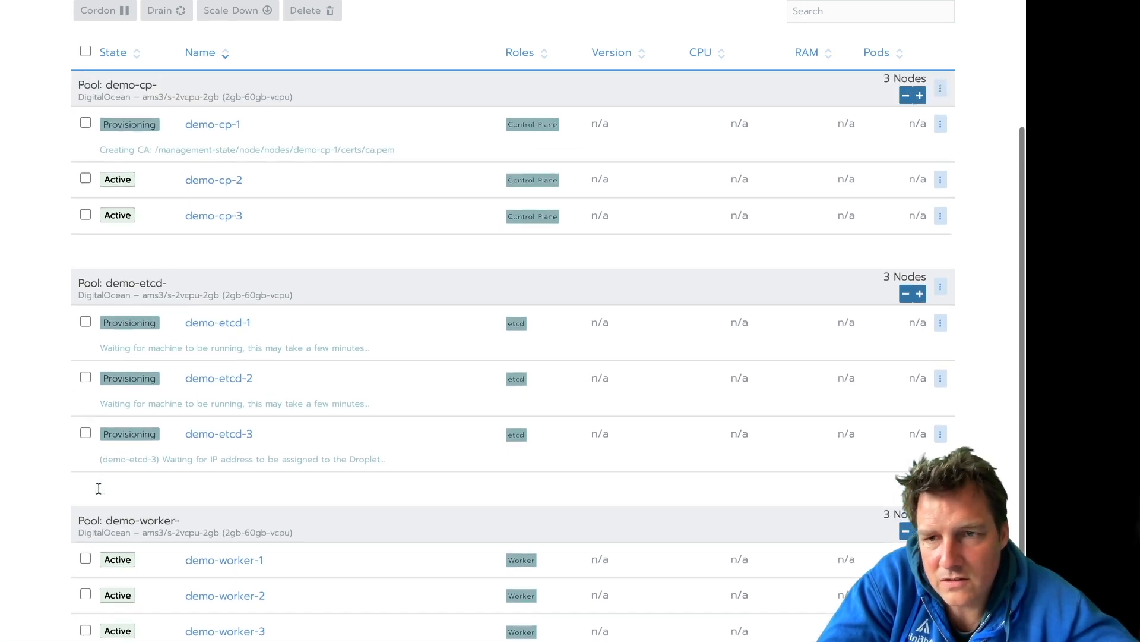
pyautogui.scroll(1, 132, 134)
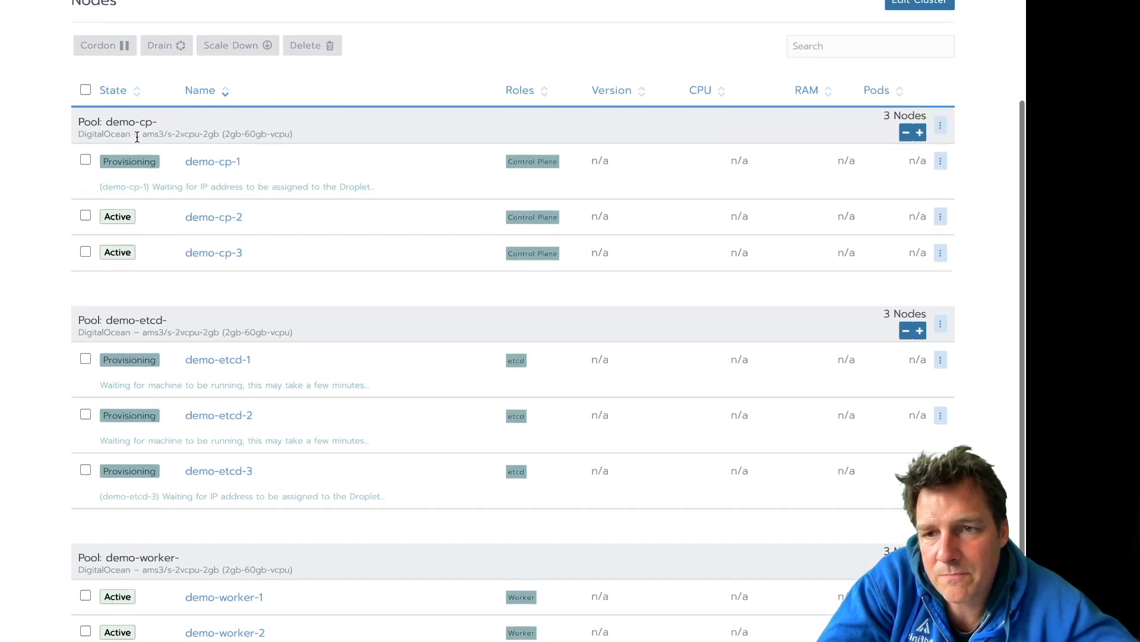
pyautogui.scroll(2, 261, 140)
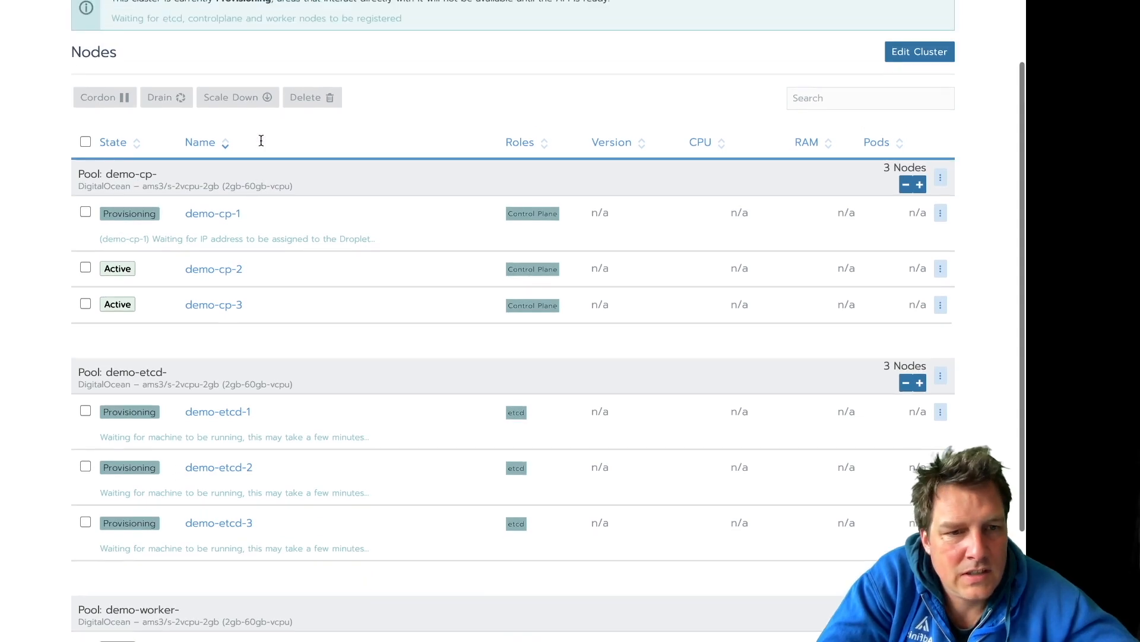
pyautogui.scroll(3, 288, 161)
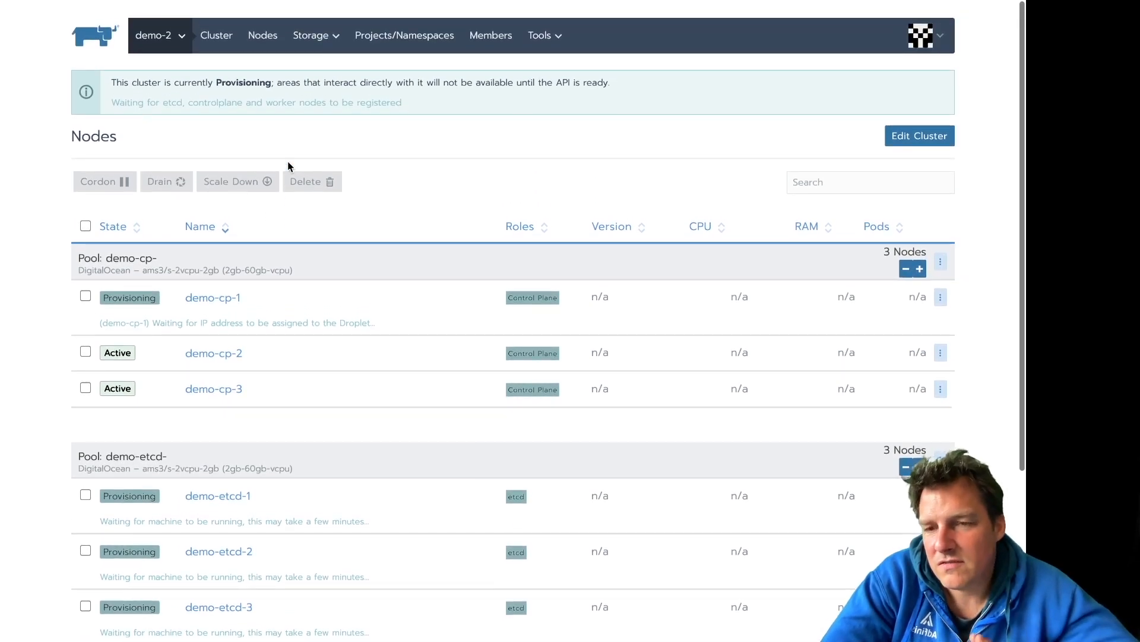
pyautogui.click(161, 35)
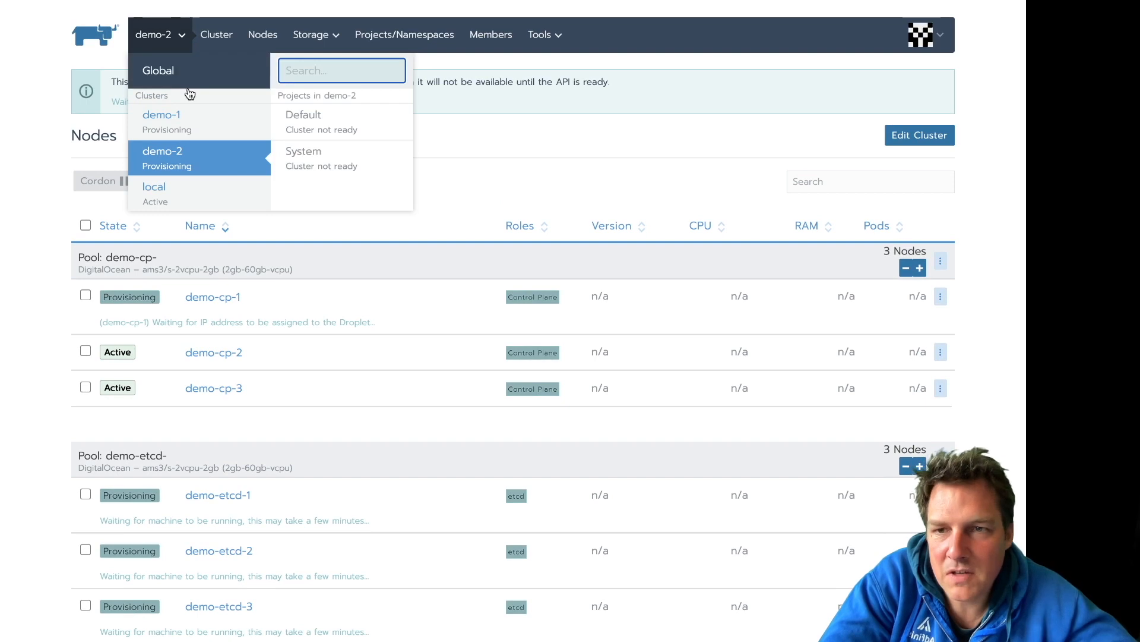
# - Check demo-1's nodes from the cluster dropdown, then return to demo-2's nodes
pyautogui.click(169, 118)
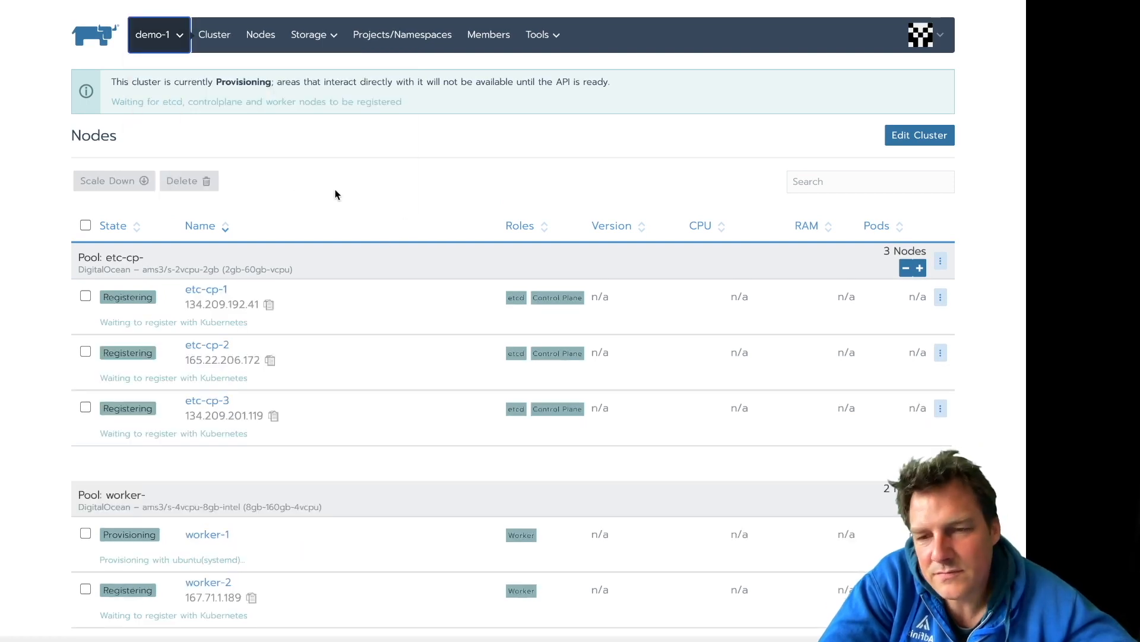
pyautogui.scroll(-1, 382, 316)
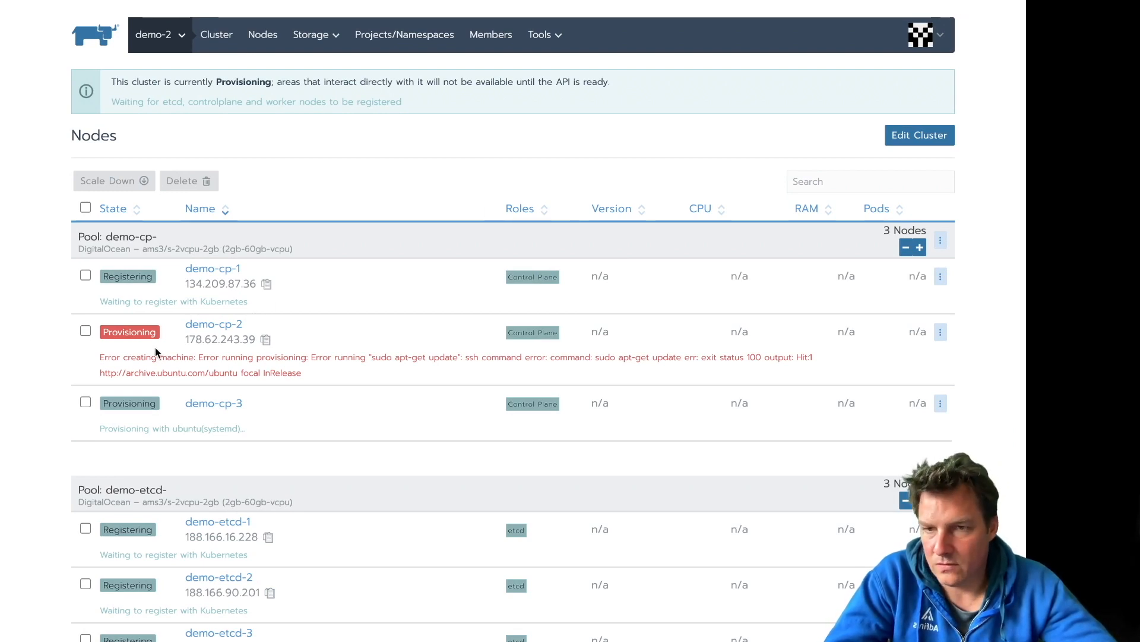
# - Peek at the cluster dropdown and dismiss it while reviewing demo-2's nodes
pyautogui.click(159, 34)
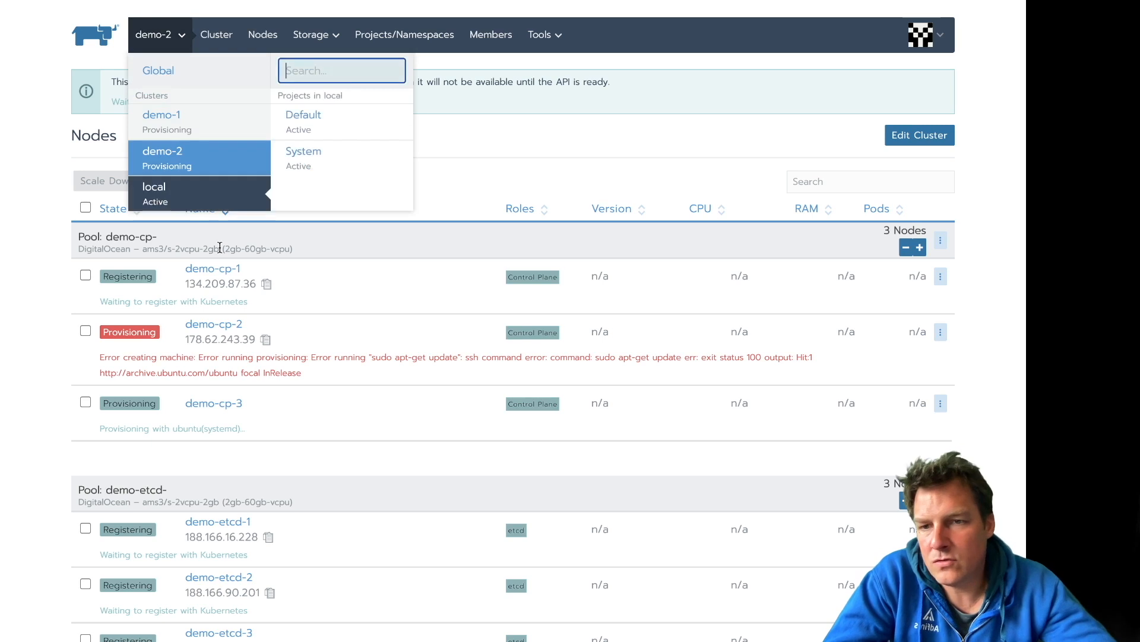
pyautogui.click(215, 325)
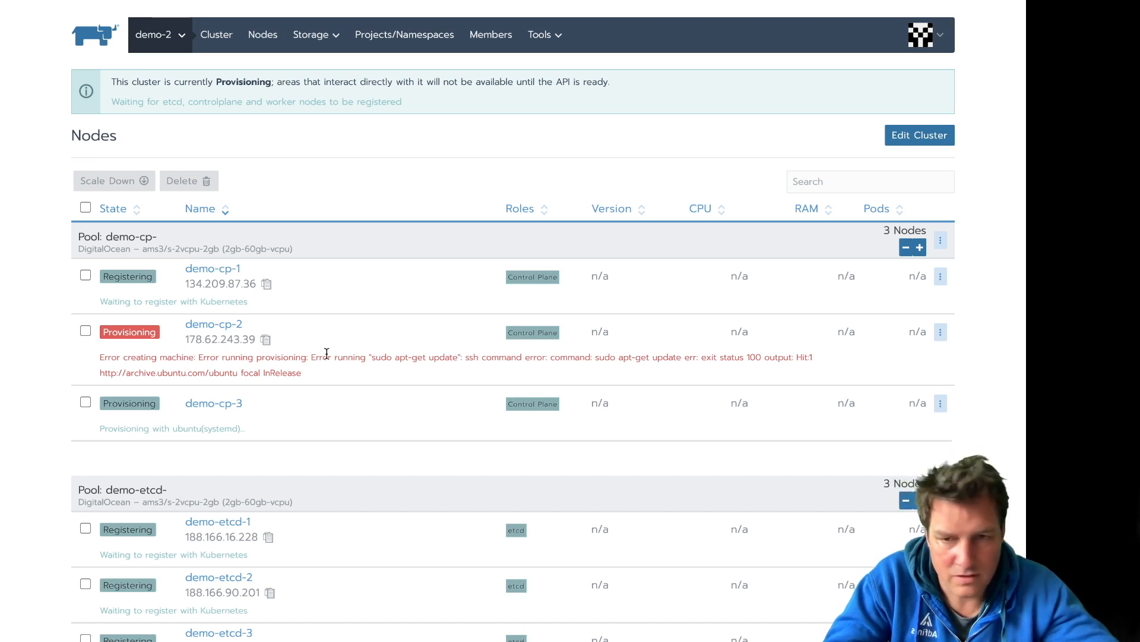
pyautogui.scroll(-1, 295, 369)
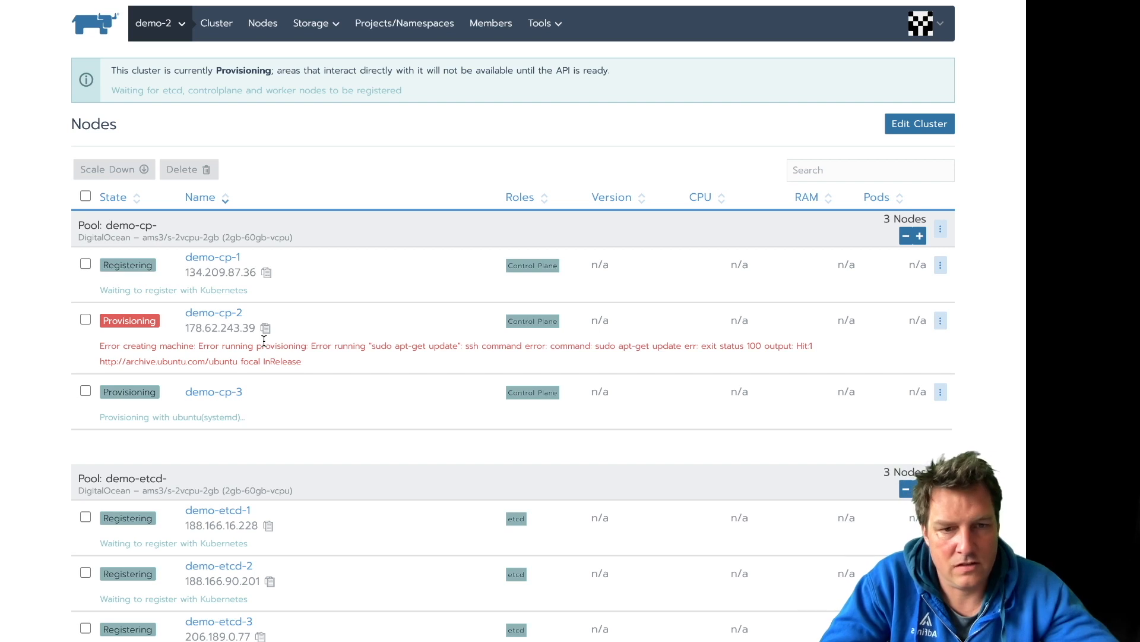
pyautogui.scroll(-1, 265, 339)
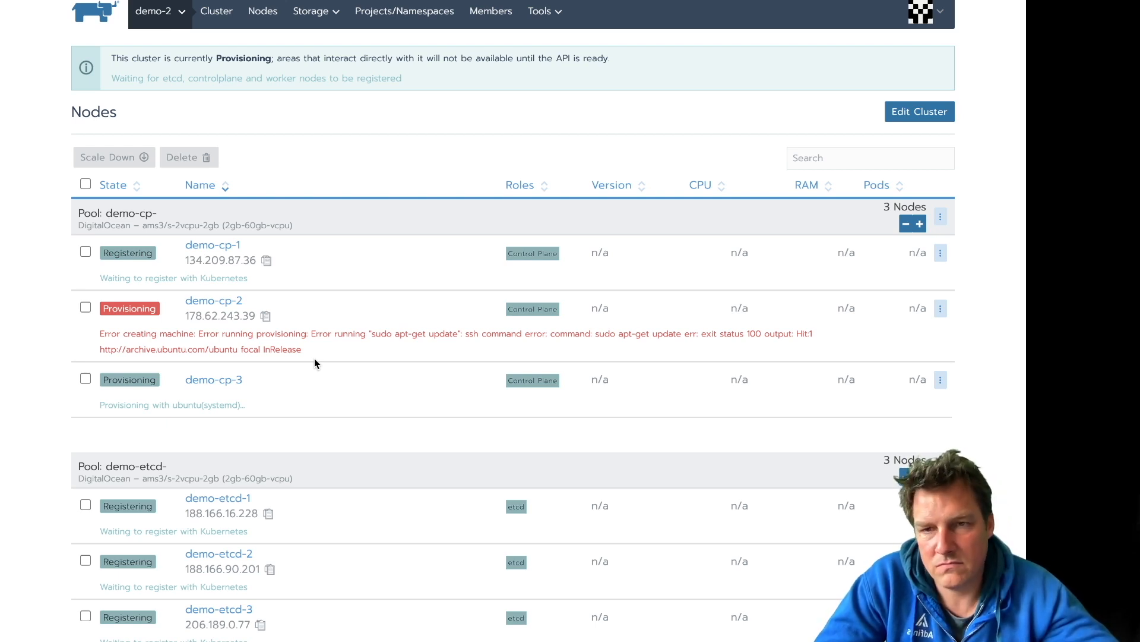
pyautogui.scroll(-3, 254, 195)
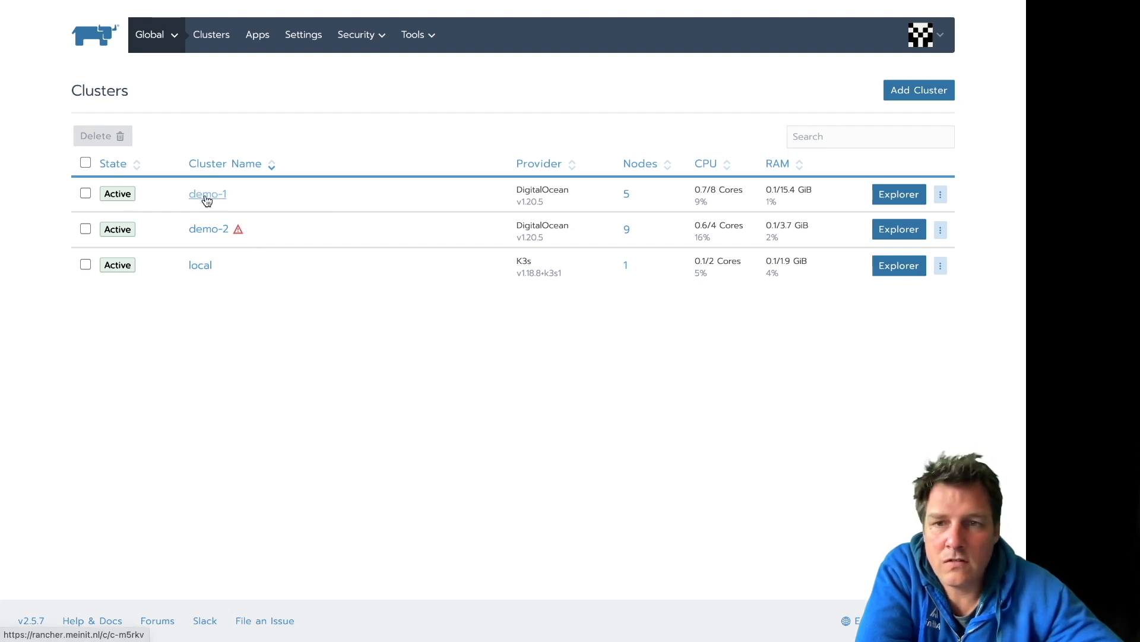
# - View demo-1's Active nodes and scale its worker pool to 3 nodes
pyautogui.click(206, 195)
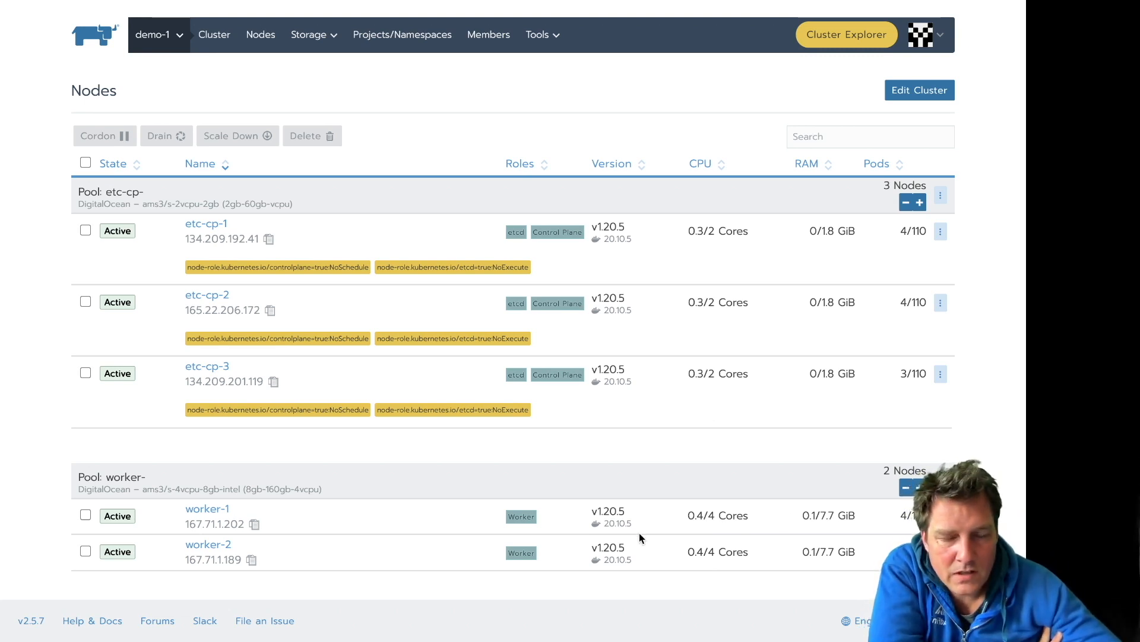
pyautogui.scroll(-1, 823, 420)
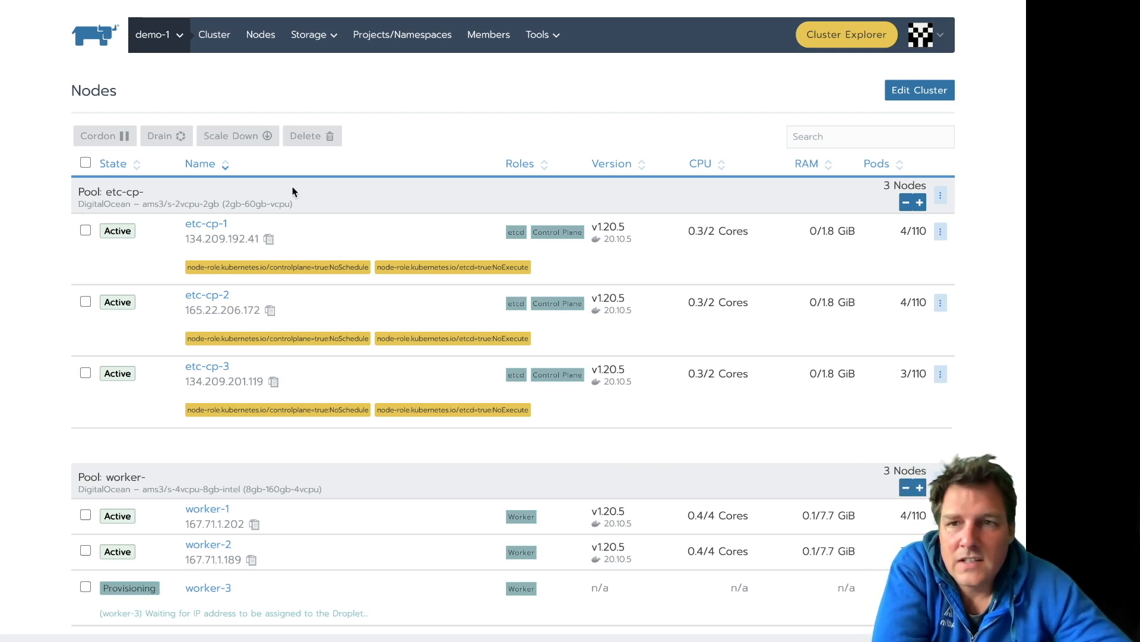
# - Via Global, view demo-2's nodes and select the registering demo-worker-4 in the 3-node worker pool
pyautogui.click(158, 35)
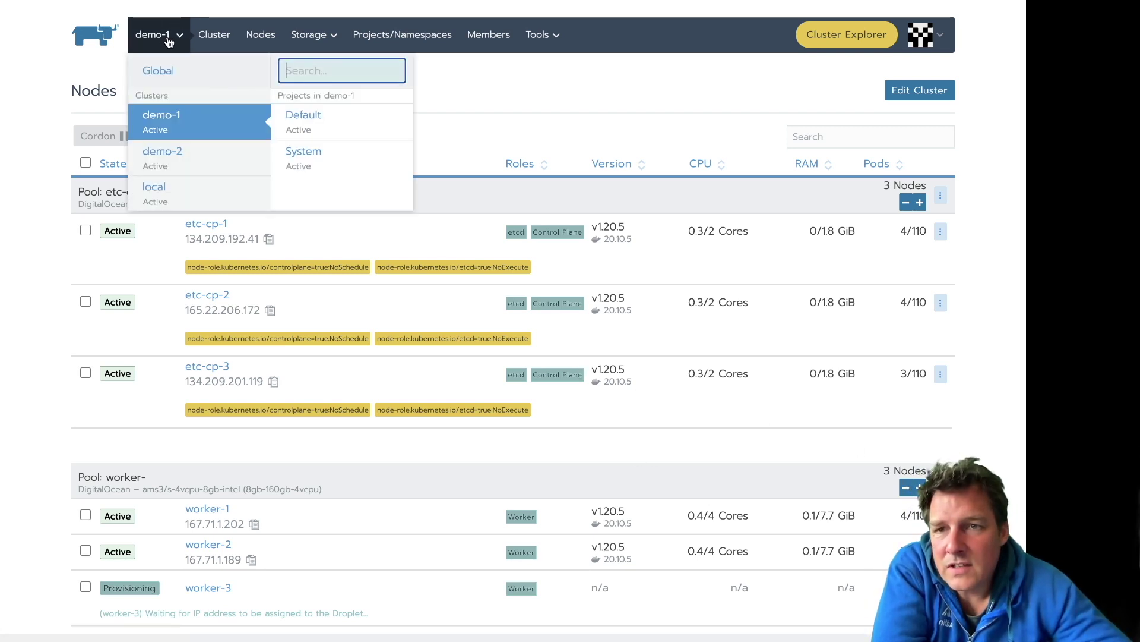
pyautogui.click(158, 71)
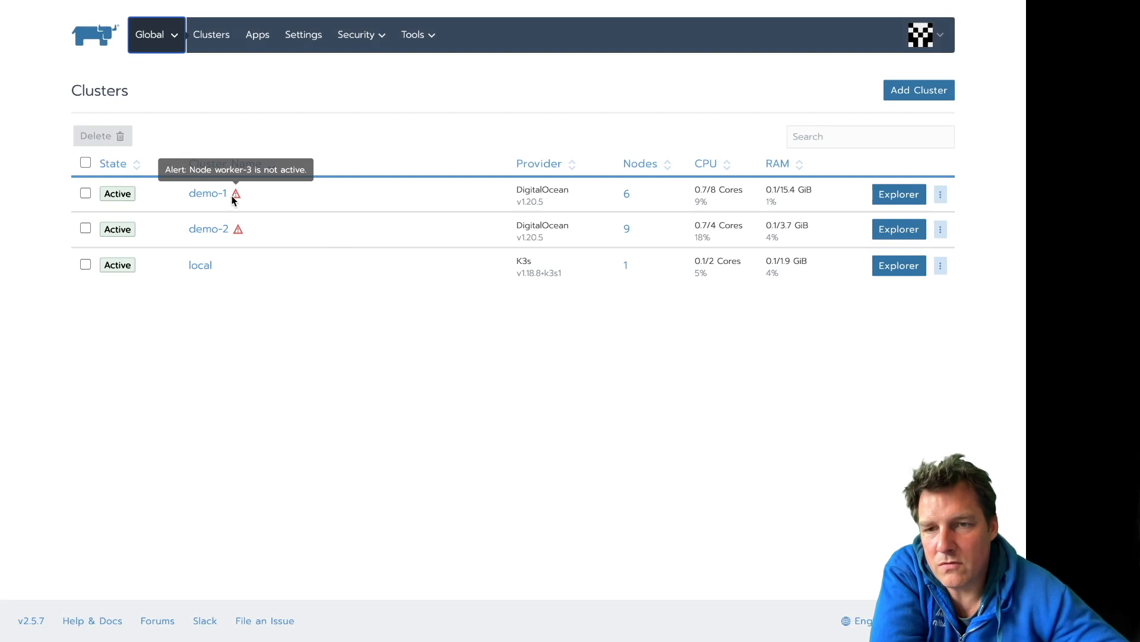
pyautogui.moveTo(238, 229)
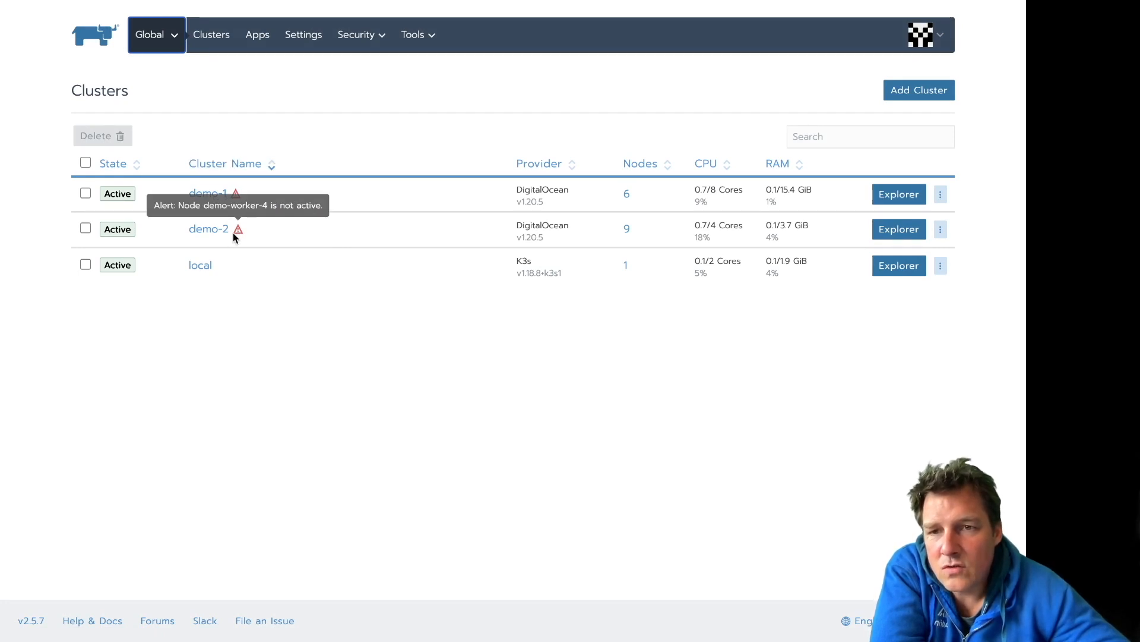
pyautogui.click(212, 230)
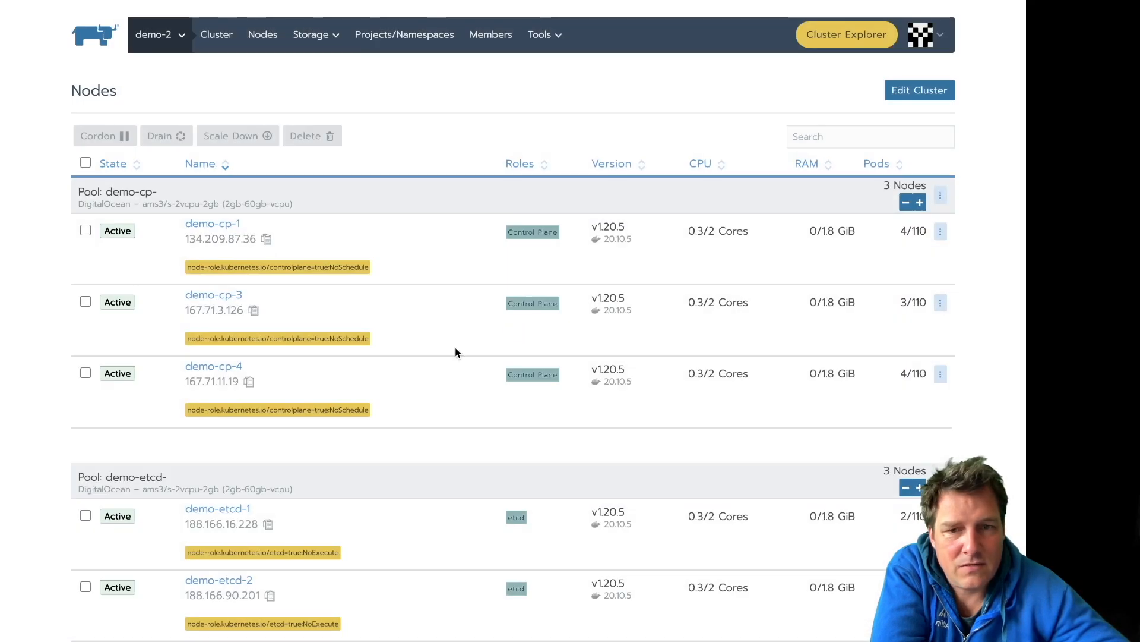
pyautogui.scroll(-2, 455, 347)
pyautogui.scroll(-3, 455, 347)
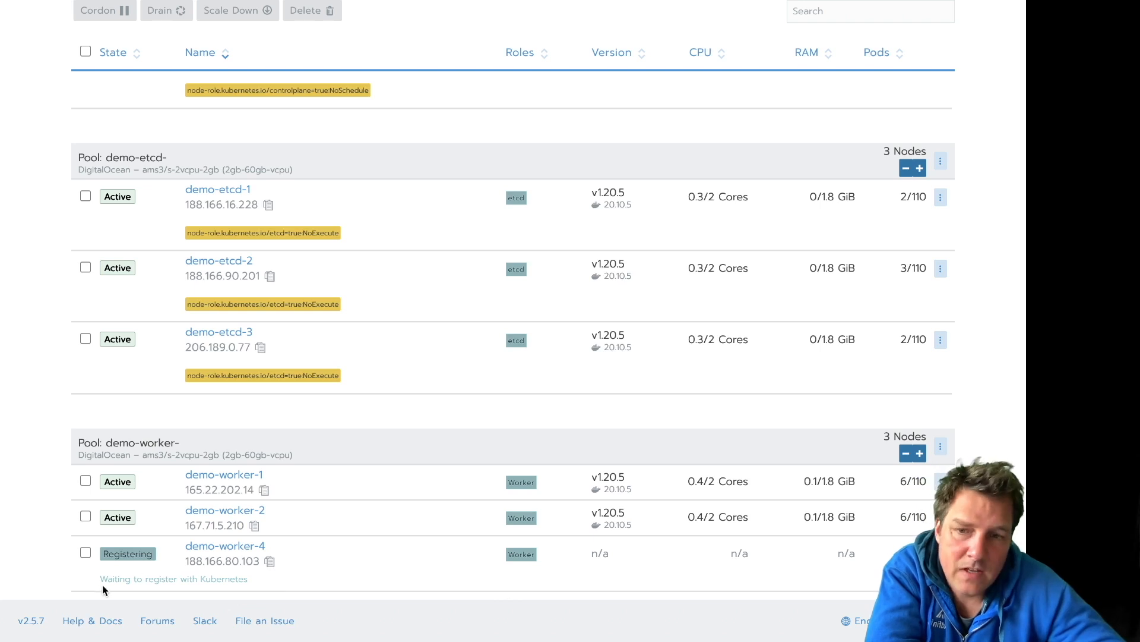
pyautogui.click(264, 577)
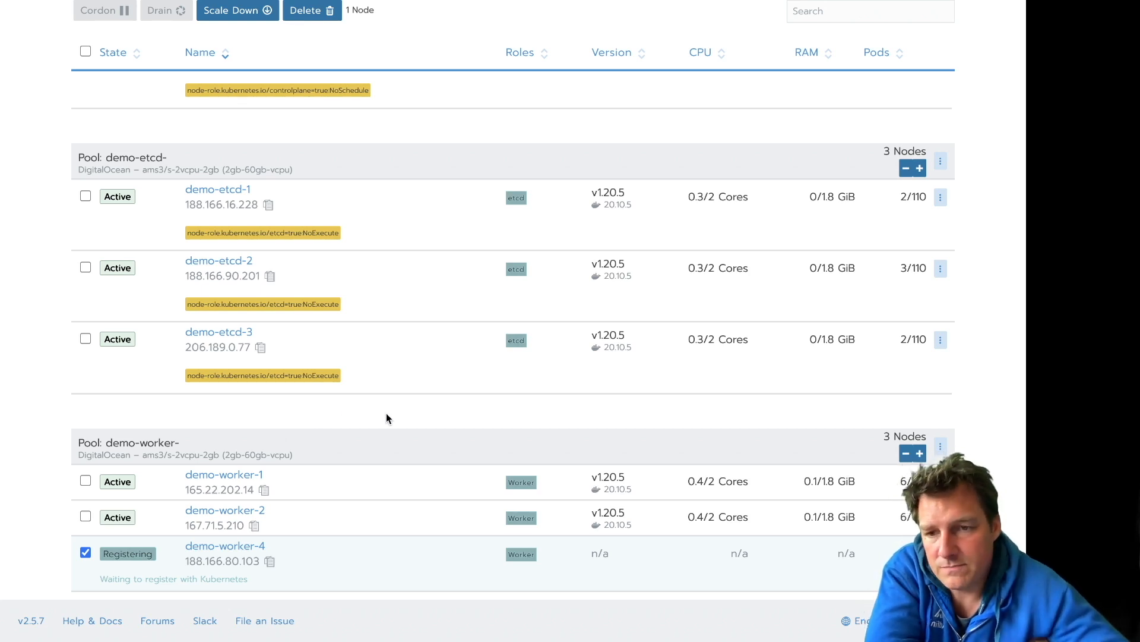
pyautogui.scroll(5, 385, 413)
pyautogui.scroll(5, 386, 412)
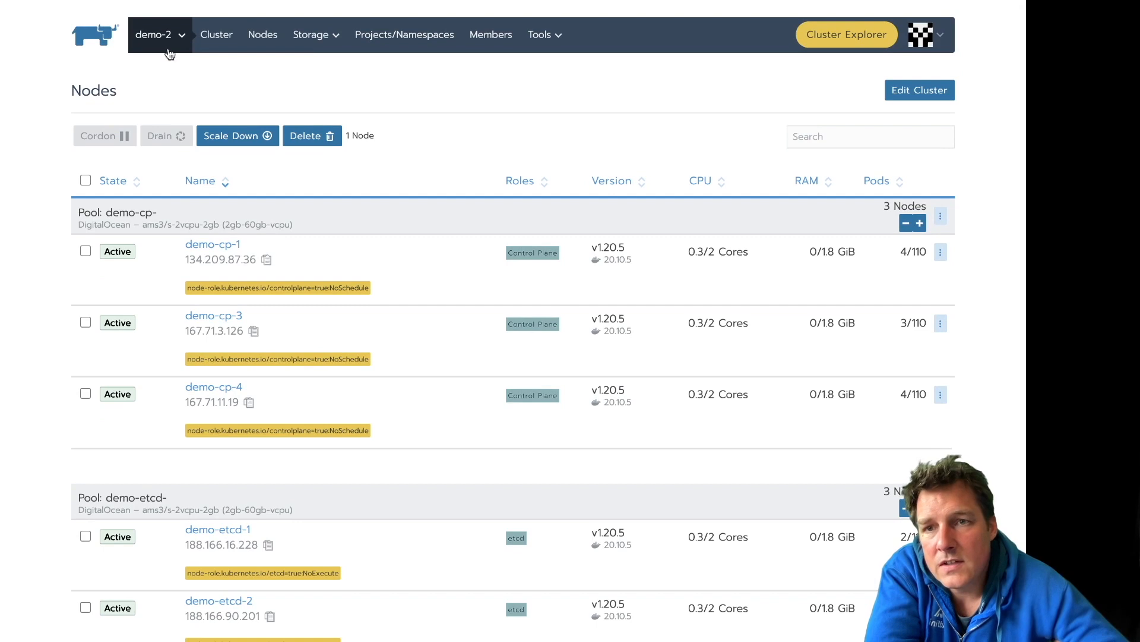
# - Return to the global Clusters list showing demo-1 with 6 nodes and demo-2 with 9 nodes
pyautogui.click(161, 34)
pyautogui.click(158, 70)
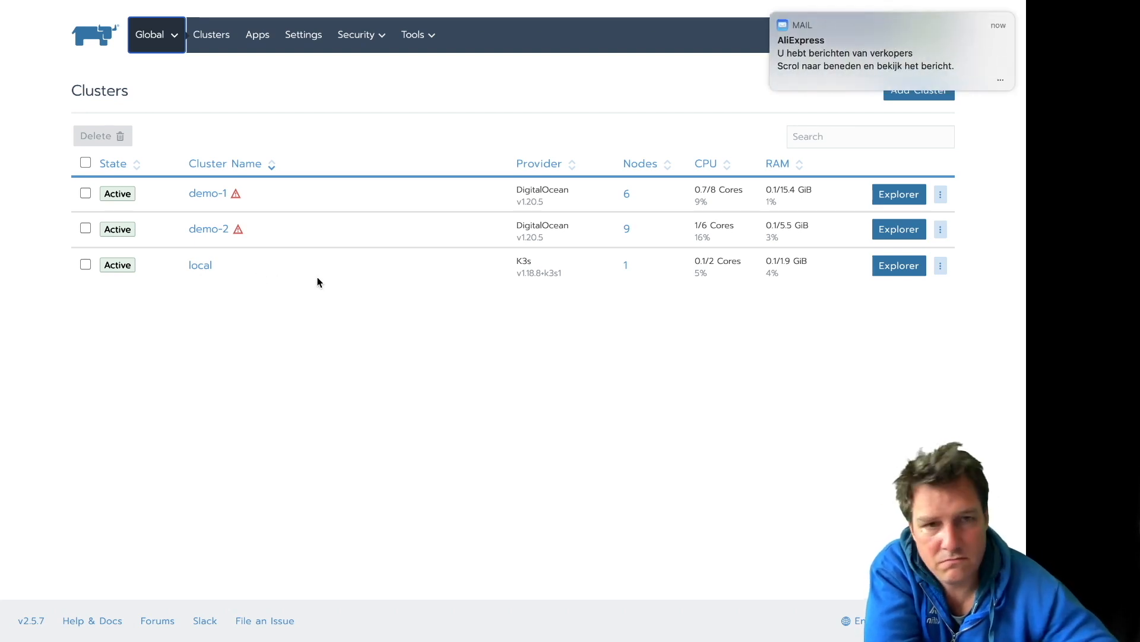
# - Dismiss the notification, glance at Add Cluster and cancel, then view demo-1's nodes with worker-3 provisioning
pyautogui.click(849, 44)
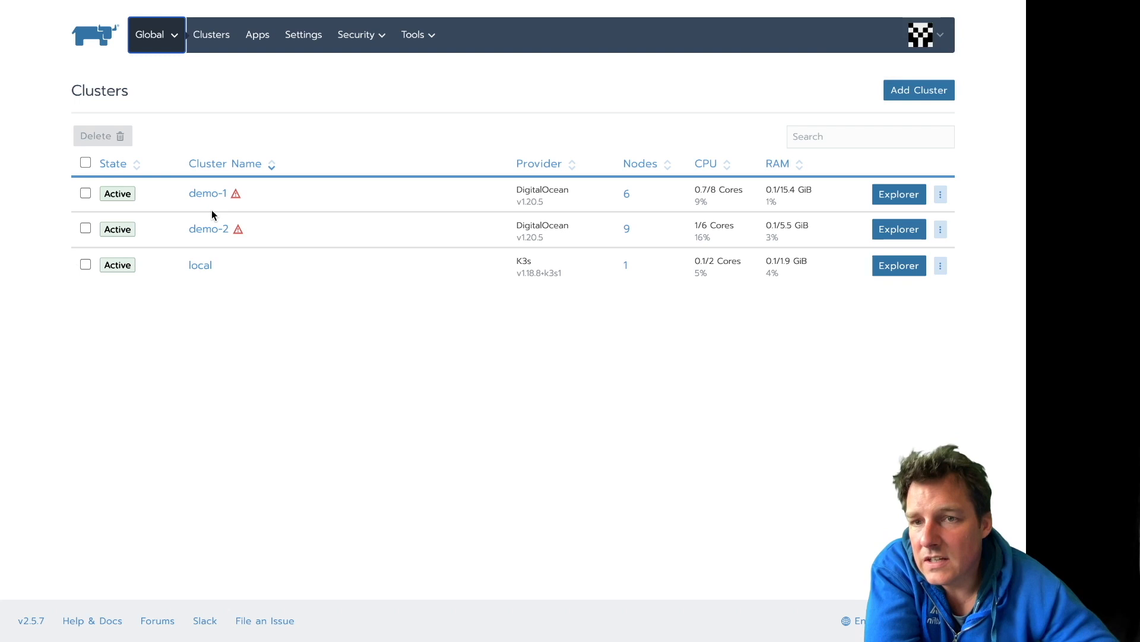
pyautogui.click(918, 89)
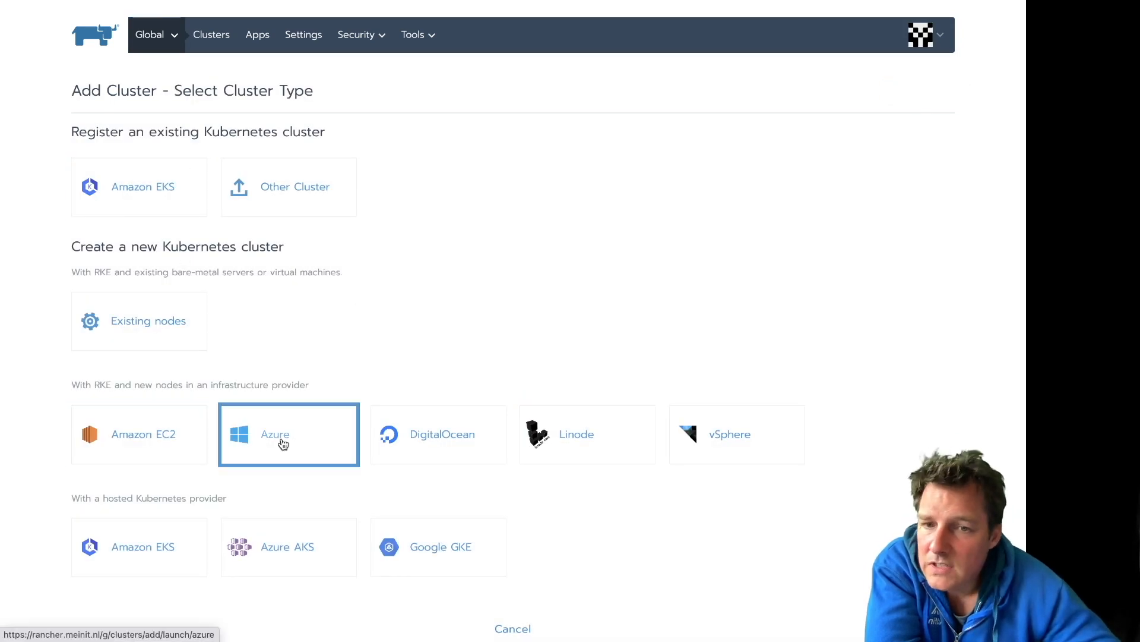
pyautogui.scroll(-1, 465, 565)
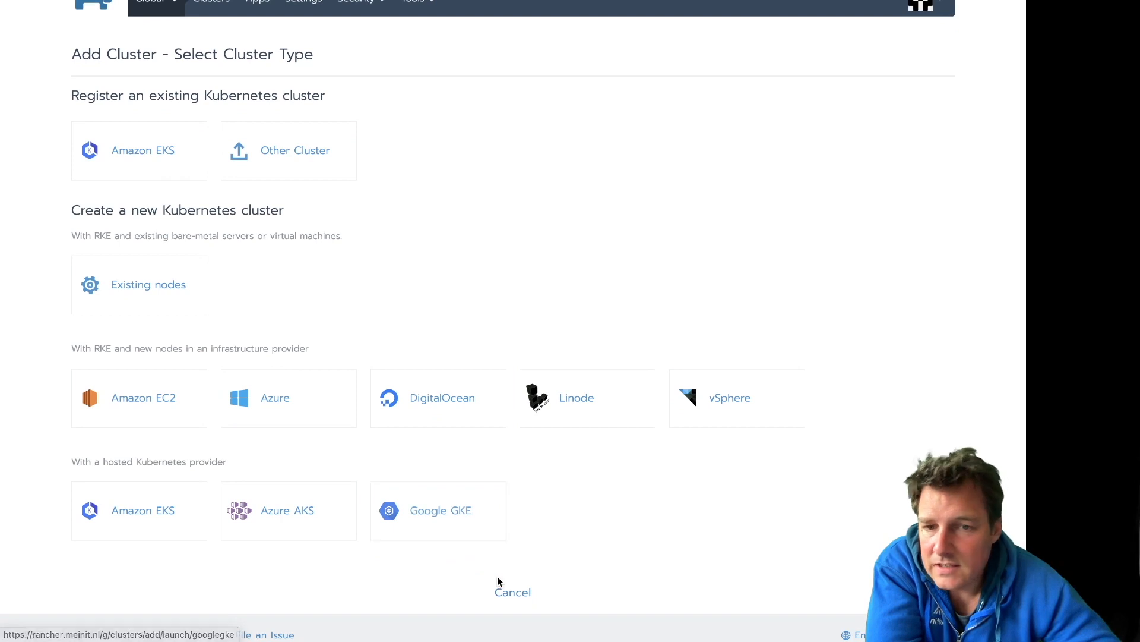
pyautogui.click(503, 605)
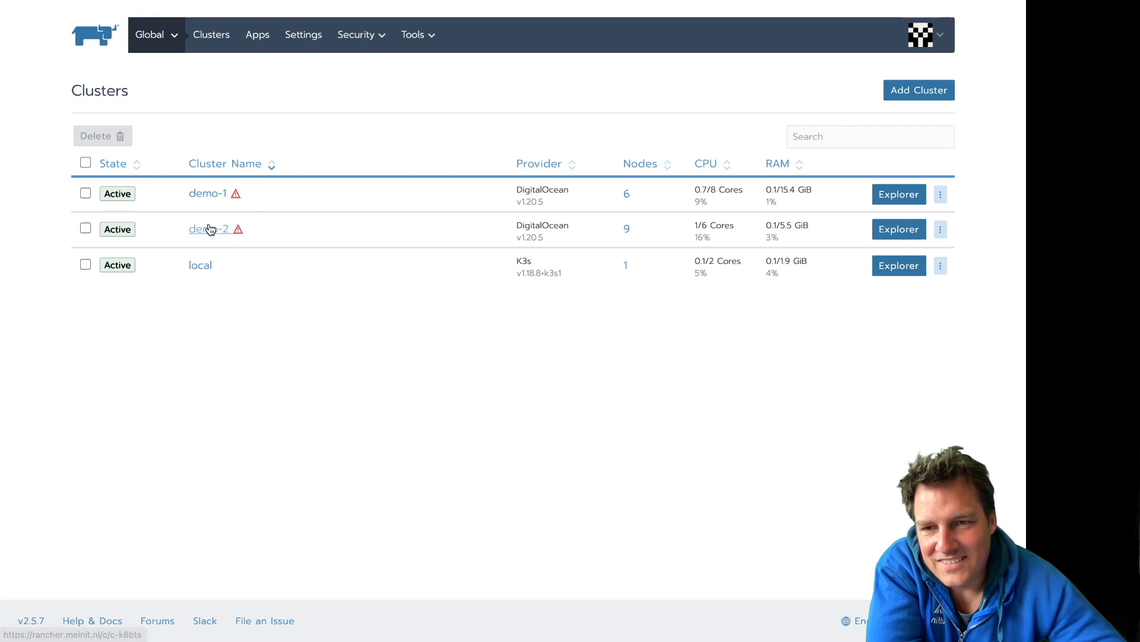
pyautogui.click(212, 194)
pyautogui.scroll(-1, 375, 383)
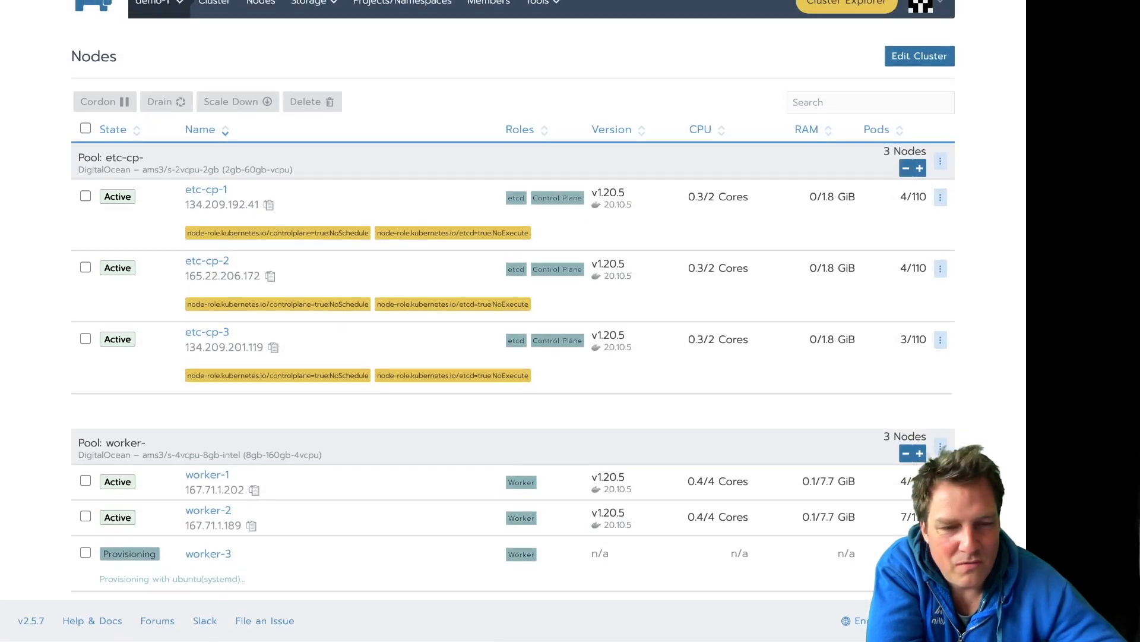